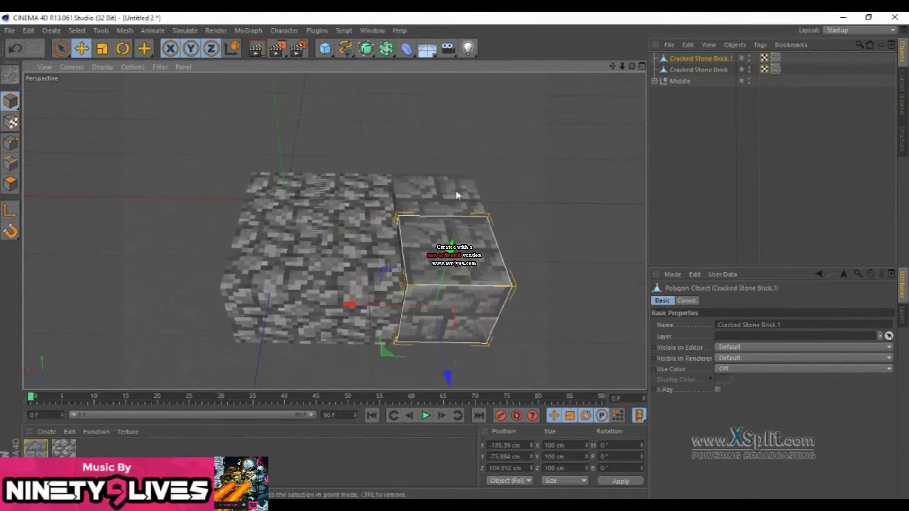
# - Move the two cracked stone bricks to the left of the cobblestone Middle block
pyautogui.moveTo(450, 347); pyautogui.dragTo(193, 278)
# - Place copied cracked stone bricks around the Middle block and group them as Ring 1
pyautogui.keyDown('alt'); pyautogui.moveTo(561, 179); pyautogui.dragTo(294, 246); pyautogui.keyUp('alt')
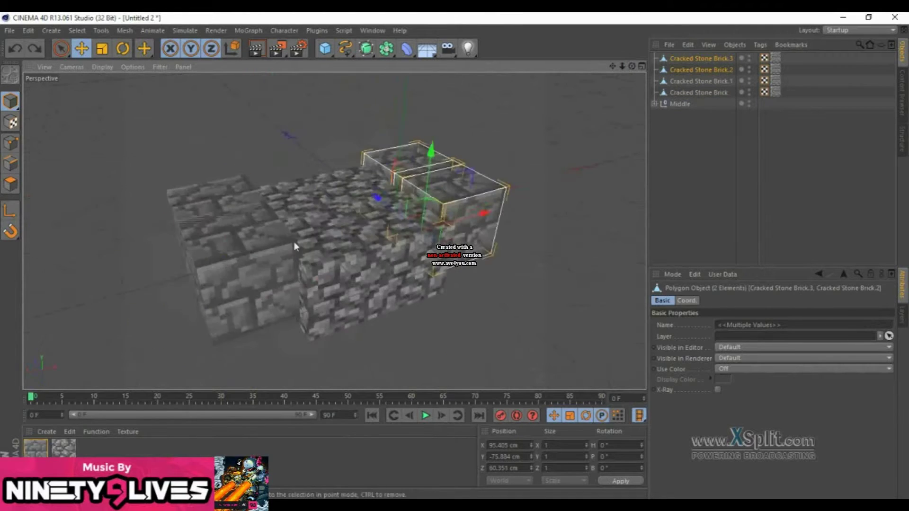
pyautogui.moveTo(314, 344)
pyautogui.keyDown('ctrl'); pyautogui.mouseDown()
pyautogui.moveTo(460, 280)
pyautogui.moveTo(285, 170)
pyautogui.moveTo(419, 63)
pyautogui.mouseUp(); pyautogui.keyUp('ctrl')
pyautogui.click(701, 58)
pyautogui.keyDown('shift'); pyautogui.click(699, 138); pyautogui.keyUp('shift')
pyautogui.hotkey('alt', 'g')
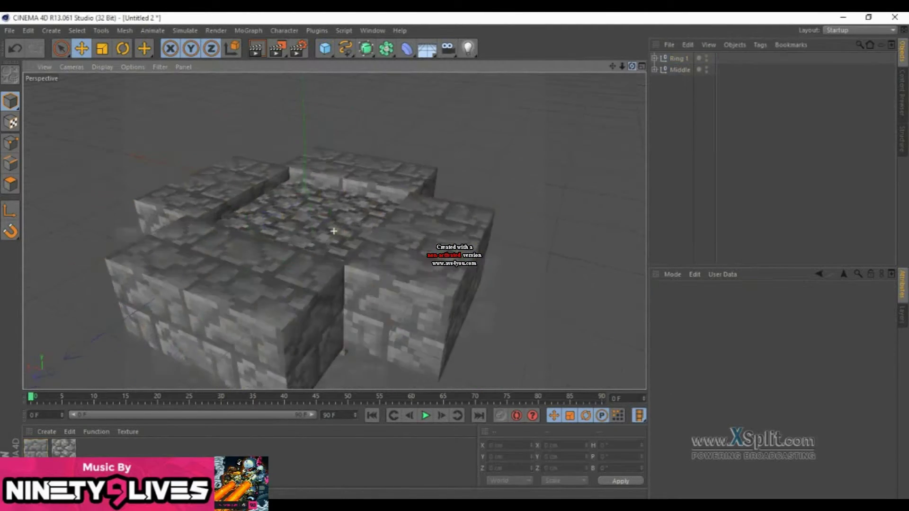
# - Add Stonebrick Block copies and line them up along the edge of Ring 1
pyautogui.keyDown('alt'); pyautogui.moveTo(331, 237); pyautogui.dragTo(378, 213); pyautogui.keyUp('alt')
pyautogui.hotkey('ctrl', 'v')
pyautogui.moveTo(623, 66); pyautogui.dragTo(633, 71)
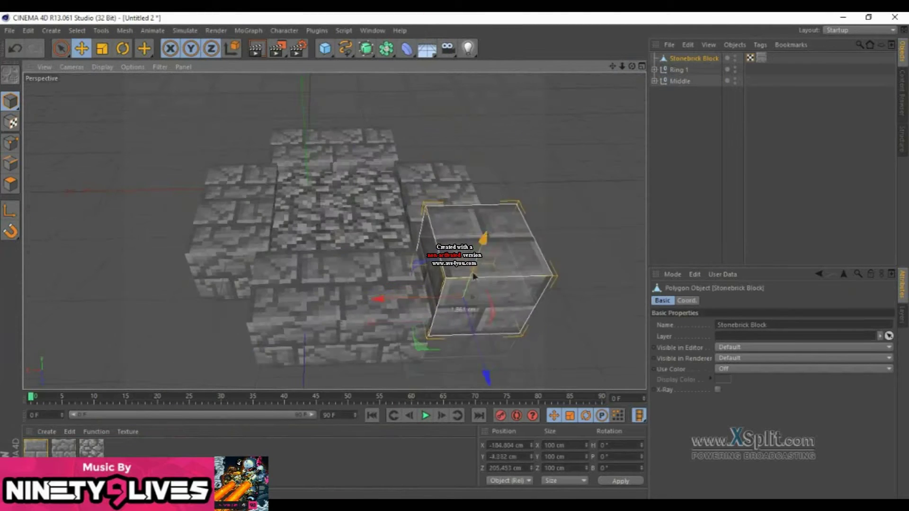
pyautogui.keyDown('ctrl'); pyautogui.moveTo(488, 265); pyautogui.dragTo(324, 240); pyautogui.keyUp('ctrl')
pyautogui.keyDown('alt'); pyautogui.moveTo(633, 114); pyautogui.dragTo(426, 189); pyautogui.keyUp('alt')
pyautogui.keyDown('ctrl'); pyautogui.moveTo(265, 376); pyautogui.dragTo(427, 331); pyautogui.keyUp('ctrl')
pyautogui.keyDown('alt'); pyautogui.moveTo(332, 237); pyautogui.dragTo(379, 213); pyautogui.keyUp('alt')
pyautogui.moveTo(427, 284)
pyautogui.keyDown('ctrl'); pyautogui.mouseDown()
pyautogui.moveTo(168, 317)
pyautogui.moveTo(284, 317)
pyautogui.mouseUp(); pyautogui.keyUp('ctrl')
pyautogui.moveTo(284, 317)
pyautogui.keyDown('alt'); pyautogui.mouseDown()
pyautogui.moveTo(428, 368)
pyautogui.moveTo(341, 284)
pyautogui.moveTo(379, 199)
pyautogui.moveTo(379, 113)
pyautogui.mouseUp(); pyautogui.keyUp('alt')
pyautogui.moveTo(379, 114)
pyautogui.keyDown('ctrl'); pyautogui.mouseDown()
pyautogui.moveTo(284, 143)
pyautogui.moveTo(109, 156)
pyautogui.mouseUp(); pyautogui.keyUp('ctrl')
# - Align Stonebrick Block.8, close the ring with two more copies, and group them as Ring 2
pyautogui.moveTo(632, 71); pyautogui.dragTo(564, 247)
pyautogui.moveTo(563, 246)
pyautogui.mouseDown()
pyautogui.moveTo(573, 282)
pyautogui.moveTo(503, 269)
pyautogui.mouseUp()
pyautogui.moveTo(502, 270)
pyautogui.mouseDown()
pyautogui.moveTo(503, 286)
pyautogui.moveTo(426, 266)
pyautogui.moveTo(379, 293)
pyautogui.moveTo(357, 378)
pyautogui.moveTo(331, 142)
pyautogui.mouseUp()
pyautogui.keyDown('alt'); pyautogui.moveTo(331, 142); pyautogui.dragTo(634, 70); pyautogui.keyUp('alt')
pyautogui.keyDown('alt'); pyautogui.moveTo(334, 231); pyautogui.dragTo(403, 199); pyautogui.keyUp('alt')
pyautogui.keyDown('shift'); pyautogui.click(694, 183); pyautogui.keyUp('shift')
pyautogui.press('Return')
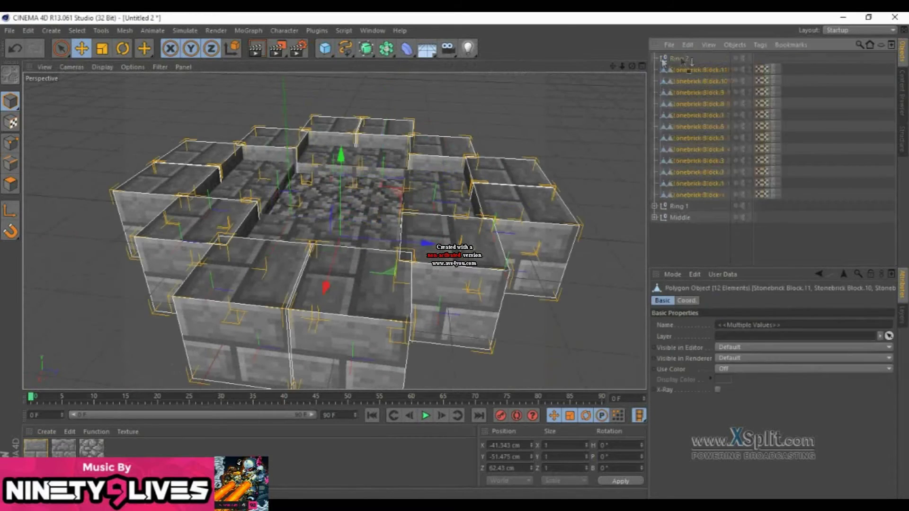
pyautogui.moveTo(693, 133); pyautogui.dragTo(677, 58)
pyautogui.keyDown('alt'); pyautogui.moveTo(331, 237); pyautogui.dragTo(389, 170); pyautogui.keyUp('alt')
# - Pull Stonebrick Block.11 out of Ring 2 and position it just outside the ring
pyautogui.hotkey('shift', 'F8')
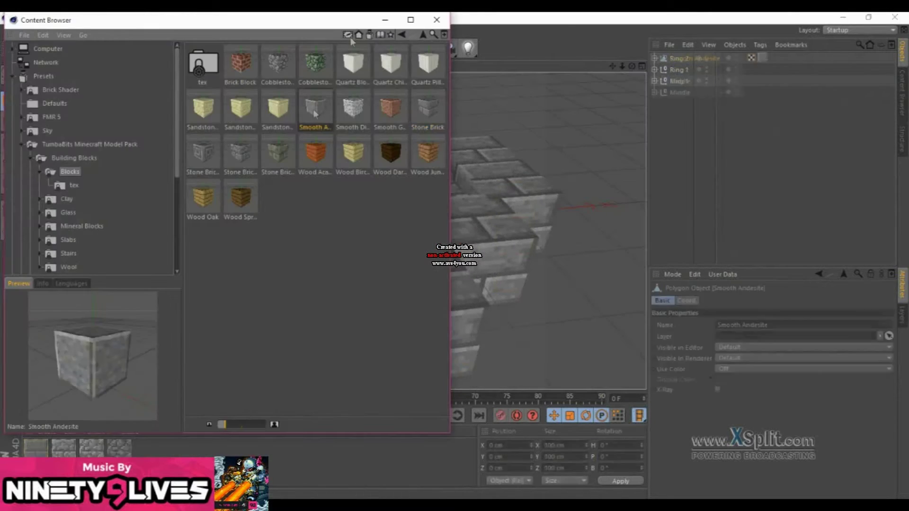
pyautogui.hotkey('shift', 'F8')
pyautogui.keyDown('alt'); pyautogui.moveTo(331, 237); pyautogui.dragTo(388, 190); pyautogui.keyUp('alt')
pyautogui.click(655, 57)
pyautogui.click(686, 69)
pyautogui.moveTo(686, 70); pyautogui.dragTo(677, 58)
pyautogui.keyDown('alt'); pyautogui.moveTo(332, 236); pyautogui.dragTo(360, 208); pyautogui.keyUp('alt')
pyautogui.moveTo(346, 327); pyautogui.dragTo(346, 338)
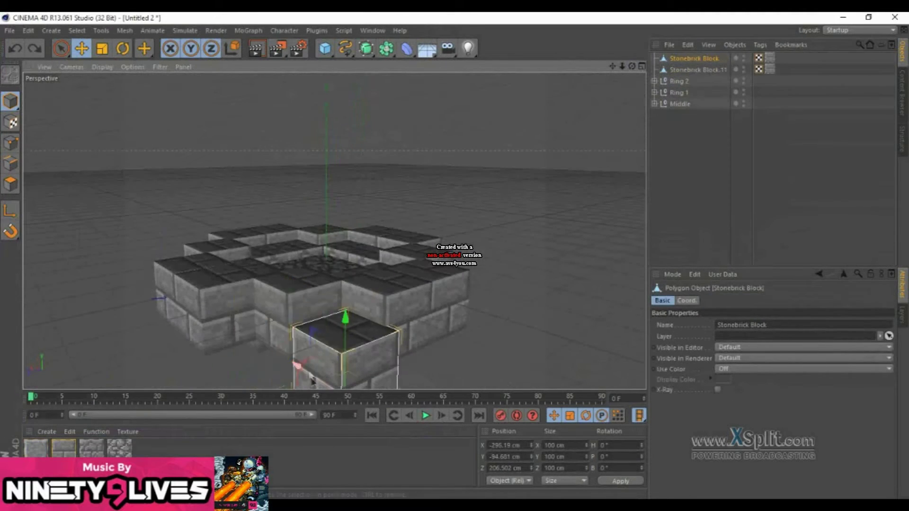
pyautogui.moveTo(229, 368); pyautogui.dragTo(218, 369)
pyautogui.moveTo(631, 66); pyautogui.dragTo(630, 70)
pyautogui.moveTo(510, 380); pyautogui.dragTo(491, 371)
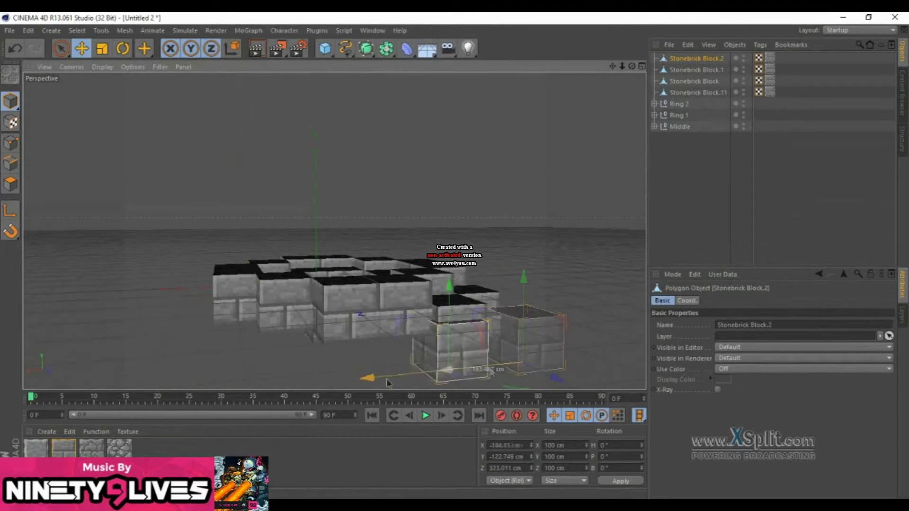
pyautogui.moveTo(413, 316); pyautogui.dragTo(452, 293)
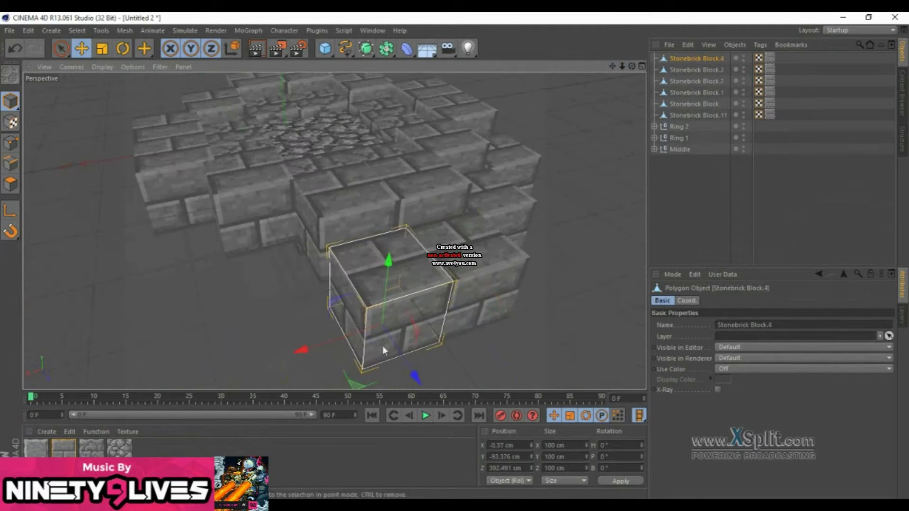
# - Copy stonebrick blocks along the outer edge and group them as the Floor layer
pyautogui.moveTo(438, 365)
pyautogui.keyDown('alt'); pyautogui.mouseDown()
pyautogui.moveTo(335, 239)
pyautogui.moveTo(312, 321)
pyautogui.moveTo(246, 350)
pyautogui.moveTo(426, 284)
pyautogui.moveTo(569, 280)
pyautogui.mouseUp(); pyautogui.keyUp('alt')
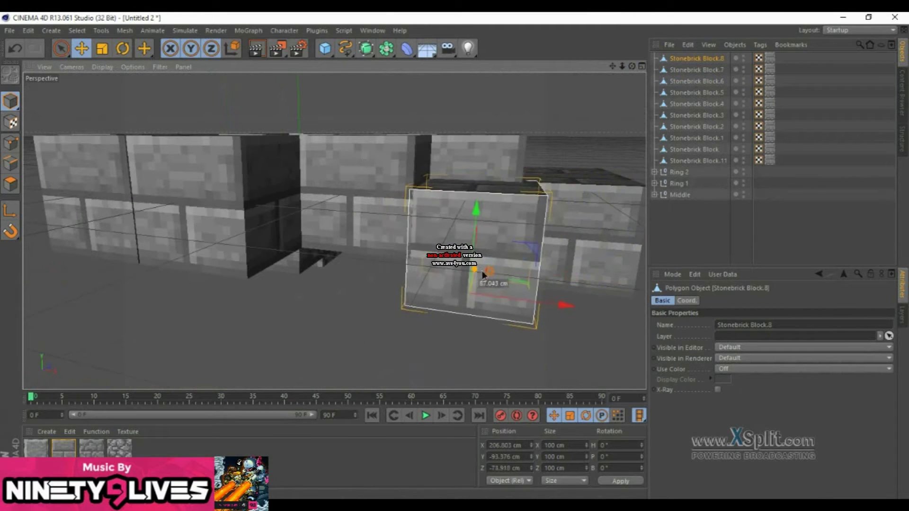
pyautogui.moveTo(441, 299)
pyautogui.mouseDown()
pyautogui.moveTo(426, 303)
pyautogui.moveTo(521, 327)
pyautogui.moveTo(564, 326)
pyautogui.moveTo(533, 341)
pyautogui.moveTo(331, 265)
pyautogui.moveTo(327, 271)
pyautogui.moveTo(385, 237)
pyautogui.mouseUp()
pyautogui.moveTo(190, 307)
pyautogui.keyDown('ctrl'); pyautogui.mouseDown()
pyautogui.moveTo(265, 303)
pyautogui.moveTo(332, 237)
pyautogui.mouseUp(); pyautogui.keyUp('ctrl')
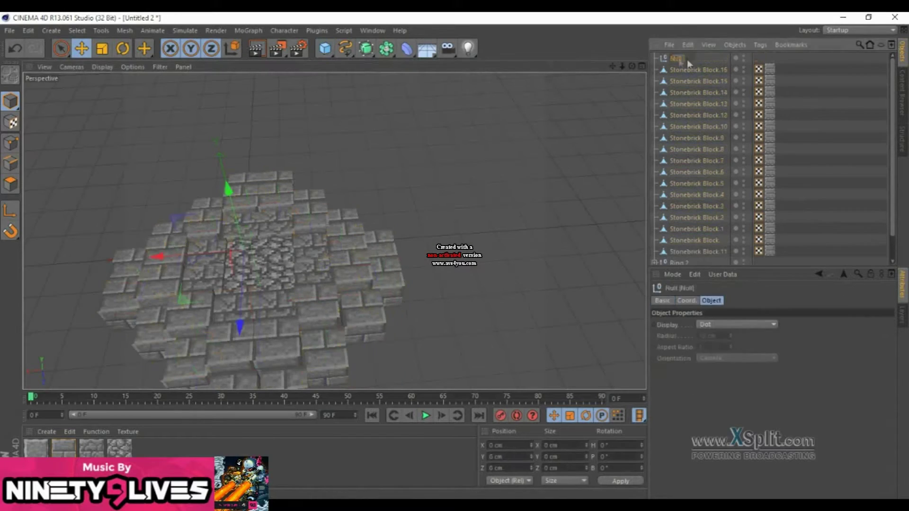
pyautogui.click(700, 217)
pyautogui.click(654, 58)
# - Bring the FMR 5.0 character rig from the preset library onto the platform
pyautogui.scroll(5, 332, 237)
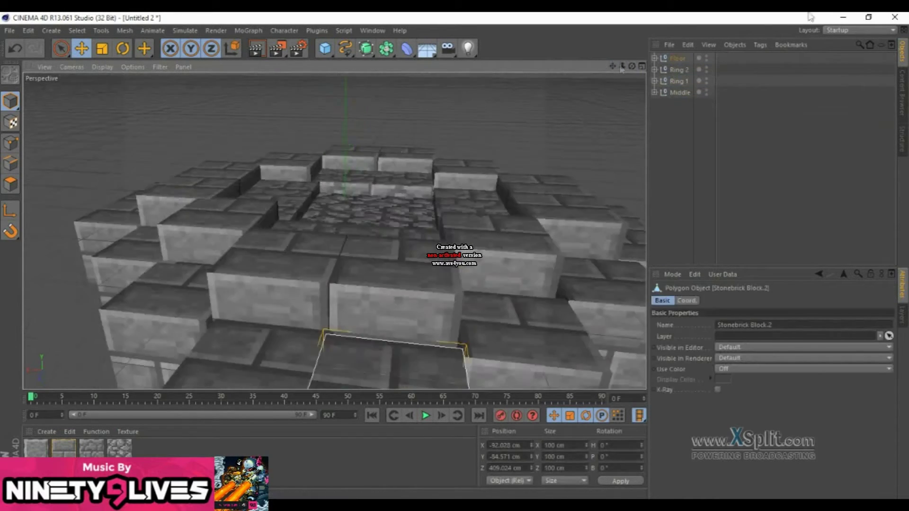
pyautogui.click(901, 94)
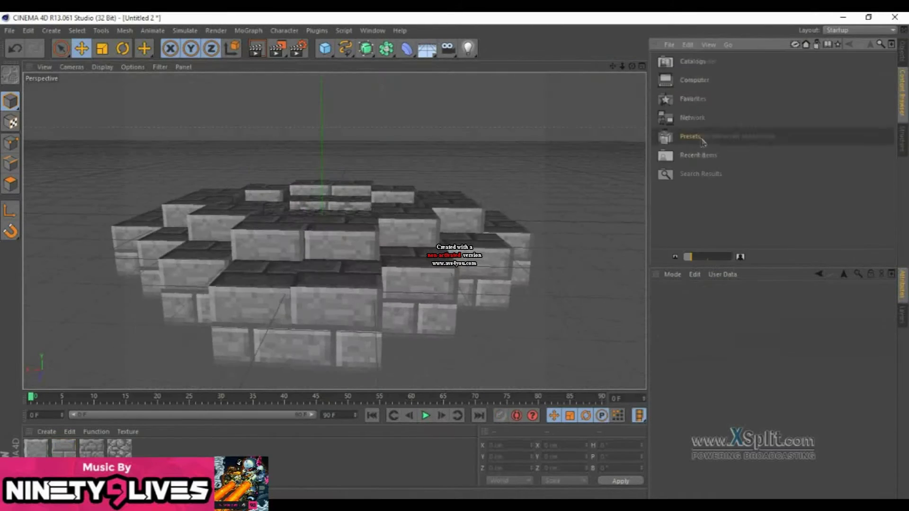
pyautogui.moveTo(692, 80); pyautogui.dragTo(331, 213)
pyautogui.scroll(5, 331, 213)
pyautogui.click(902, 49)
pyautogui.moveTo(416, 256)
pyautogui.keyDown('alt'); pyautogui.mouseDown()
pyautogui.moveTo(417, 284)
pyautogui.moveTo(424, 268)
pyautogui.mouseUp(); pyautogui.keyUp('alt')
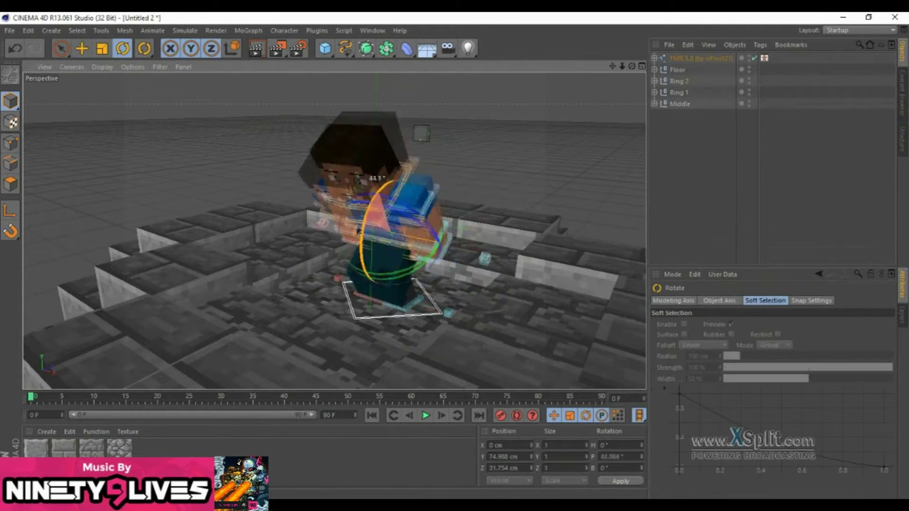
# - Rotate the rig's arm controls to pose the character's arms
pyautogui.click(390, 229)
pyautogui.keyDown('alt'); pyautogui.moveTo(389, 230); pyautogui.dragTo(361, 228); pyautogui.keyUp('alt')
pyautogui.press('r')
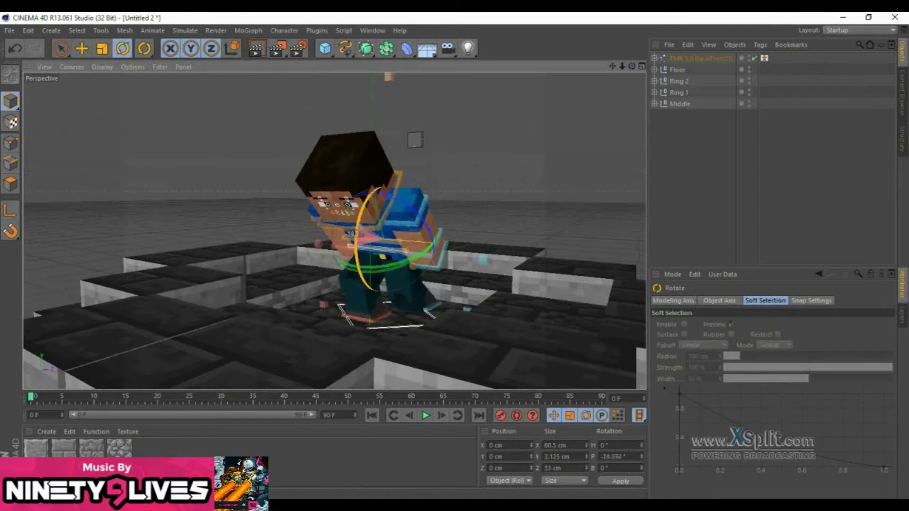
pyautogui.moveTo(360, 227)
pyautogui.keyDown('alt'); pyautogui.mouseDown()
pyautogui.moveTo(332, 222)
pyautogui.moveTo(265, 272)
pyautogui.mouseUp(); pyautogui.keyUp('alt')
pyautogui.click(332, 223)
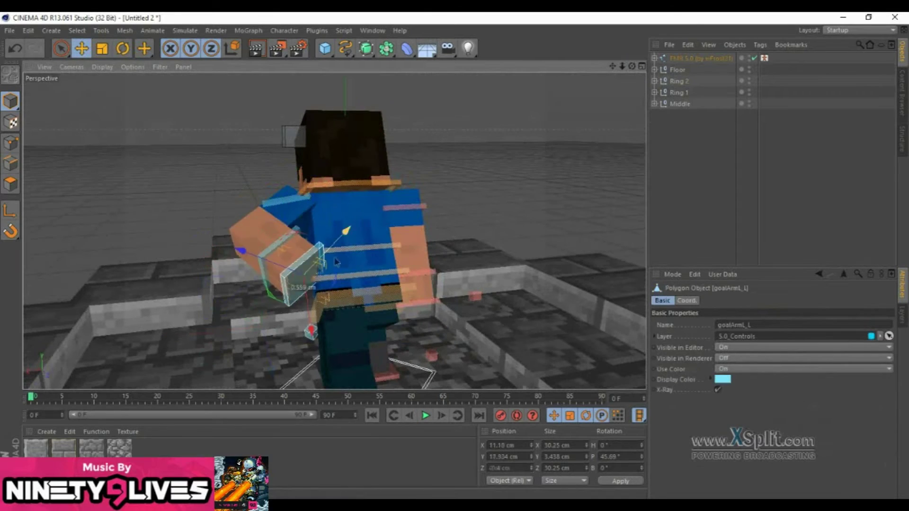
pyautogui.keyDown('alt'); pyautogui.moveTo(335, 268); pyautogui.dragTo(284, 263); pyautogui.keyUp('alt')
pyautogui.press('super+e')
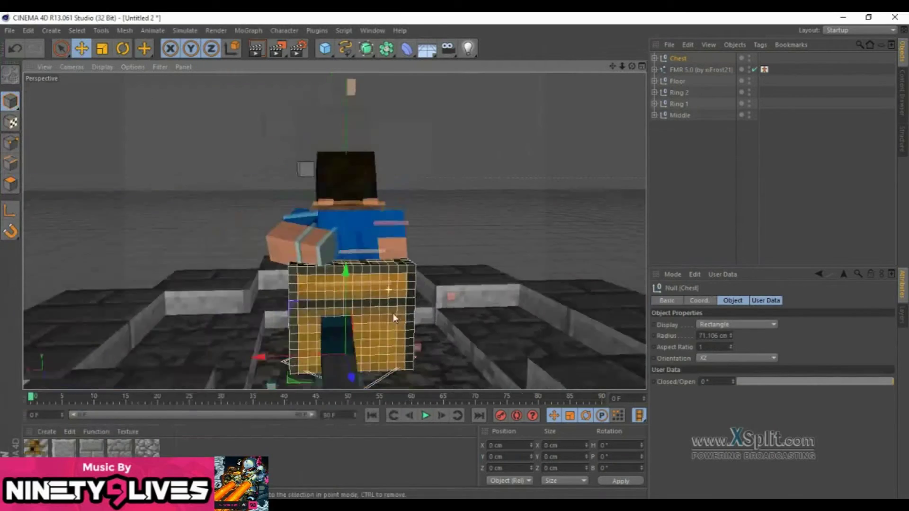
# - Tilt the merged chest and lift it into the air
pyautogui.moveTo(393, 313)
pyautogui.mouseDown()
pyautogui.moveTo(185, 199)
pyautogui.moveTo(244, 257)
pyautogui.mouseUp()
pyautogui.press('r')
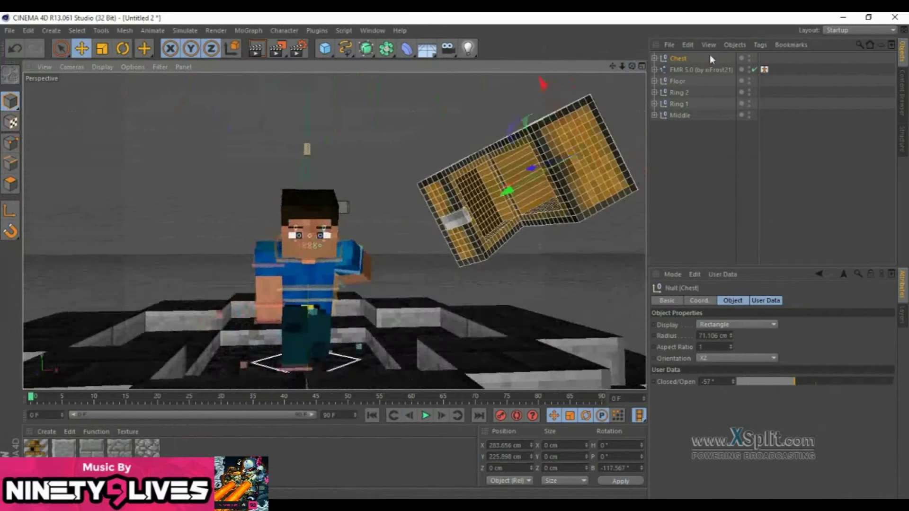
pyautogui.click(701, 69)
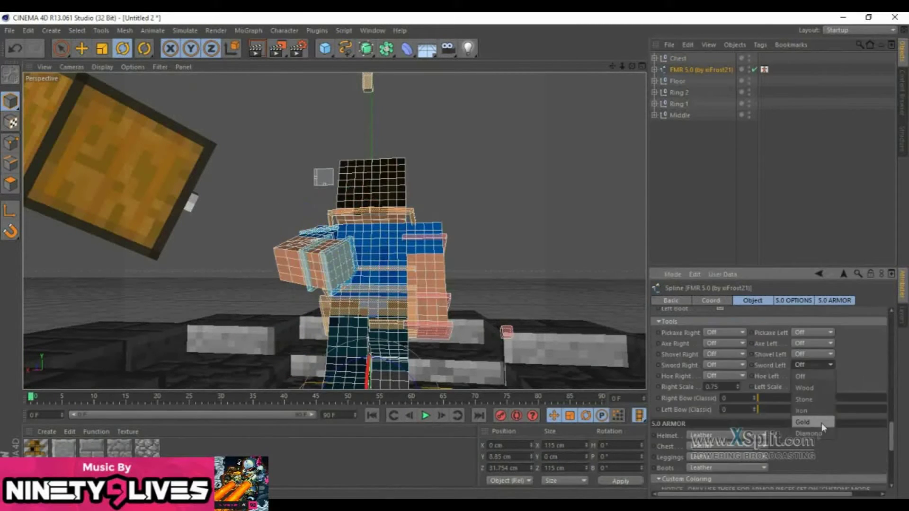
# - Angle the sword in the character's left hand and set Left Bow (Classic) to 2
pyautogui.moveTo(391, 202); pyautogui.dragTo(364, 268)
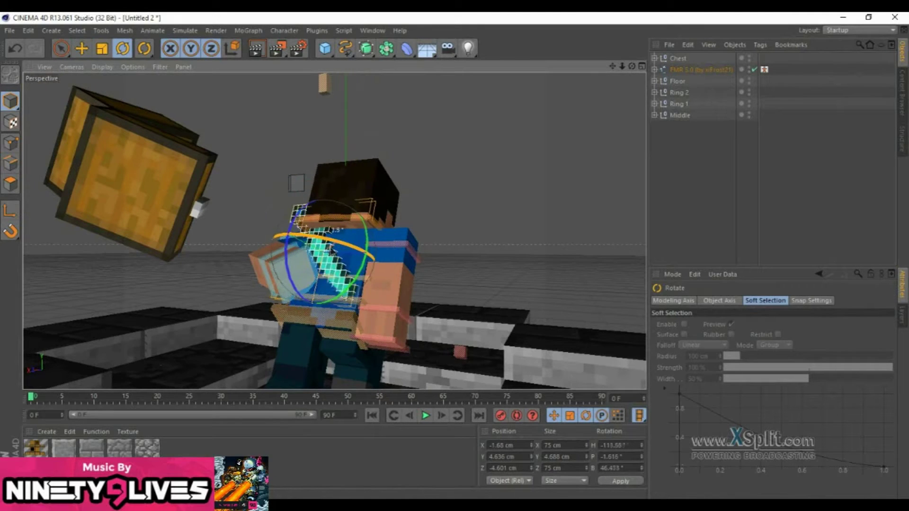
pyautogui.moveTo(331, 235); pyautogui.dragTo(335, 228)
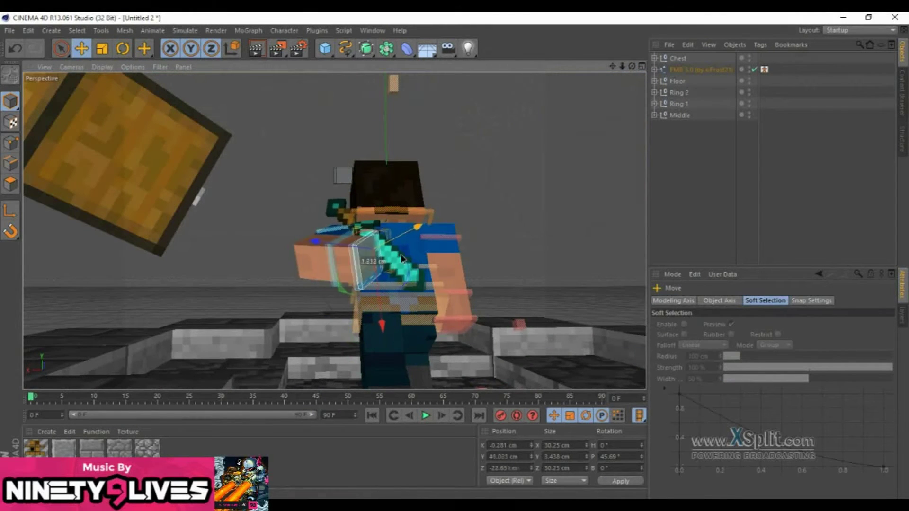
pyautogui.moveTo(396, 247); pyautogui.dragTo(398, 283)
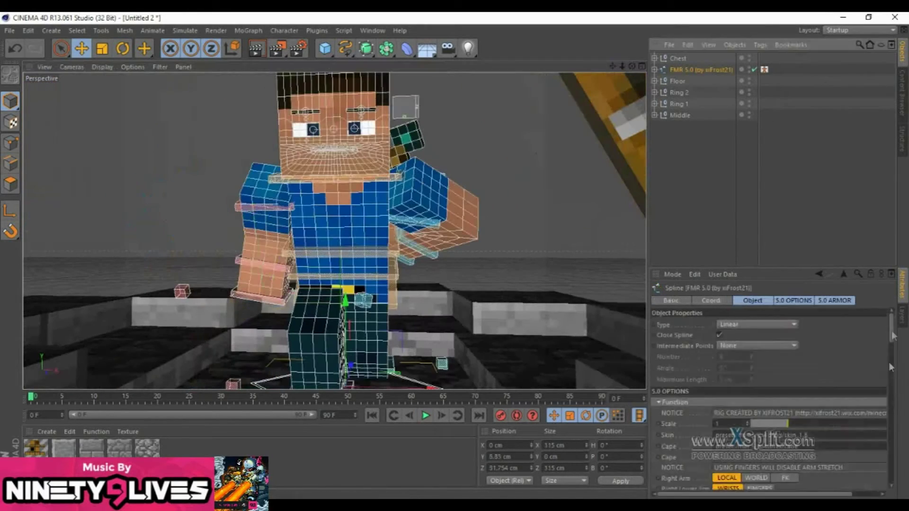
pyautogui.moveTo(889, 362); pyautogui.dragTo(892, 433)
pyautogui.moveTo(777, 436); pyautogui.dragTo(857, 438)
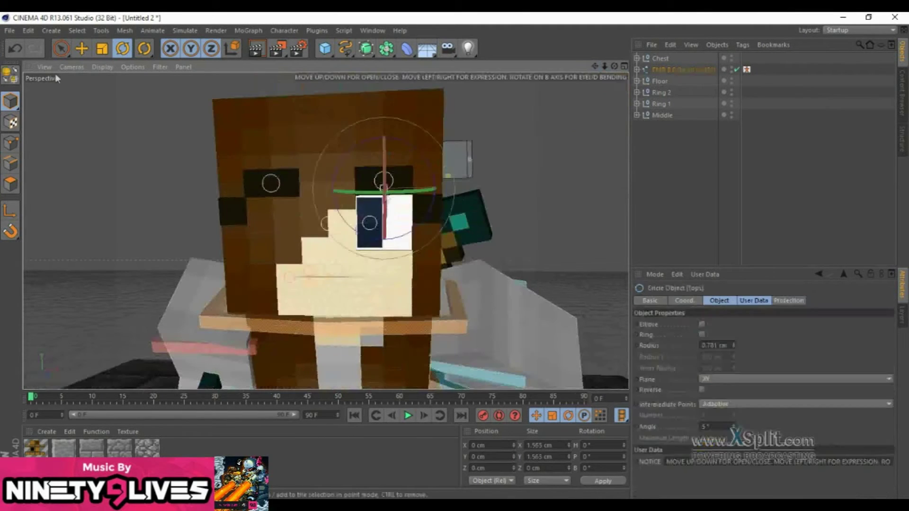
# - Adjust the eyelid and set the character's eye colour to red
pyautogui.moveTo(384, 196); pyautogui.dragTo(385, 182)
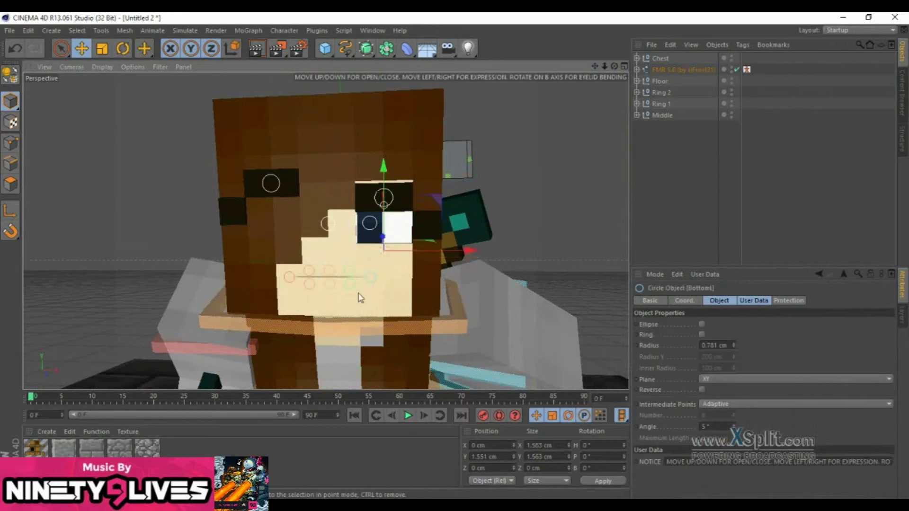
pyautogui.scroll(3, 360, 297)
pyautogui.click(360, 297)
pyautogui.click(702, 364)
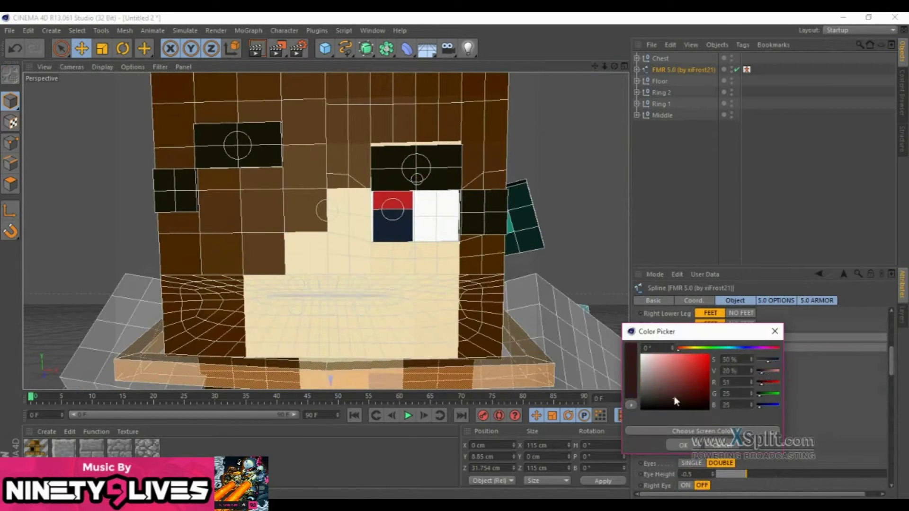
pyautogui.click(688, 436)
# - Adjust the bottom teeth control to open the mouth and show teeth
pyautogui.click(123, 48)
pyautogui.scroll(3, 218, 166)
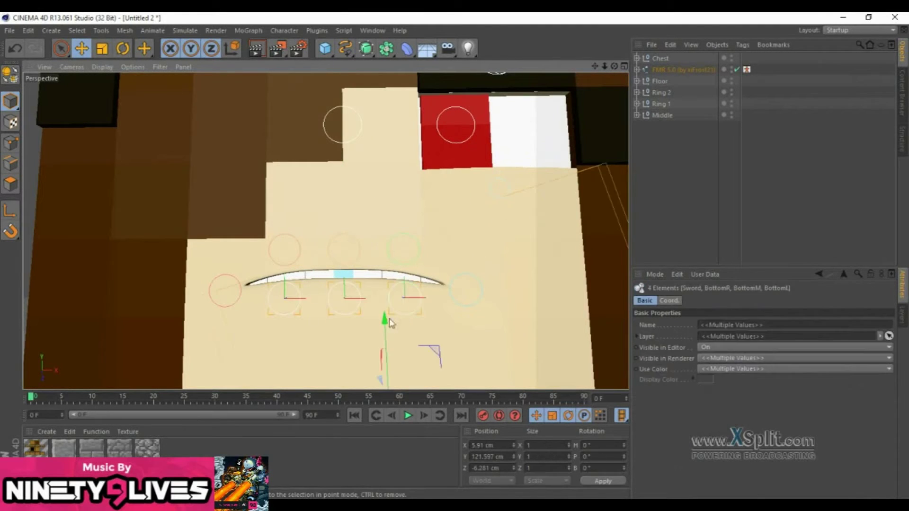
pyautogui.click(344, 272)
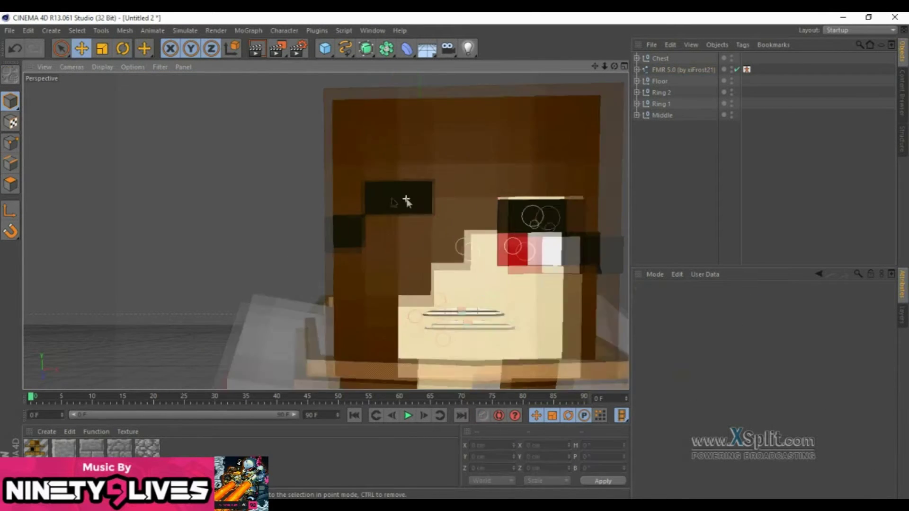
pyautogui.click(472, 273)
pyautogui.press('n')
pyautogui.press('b')
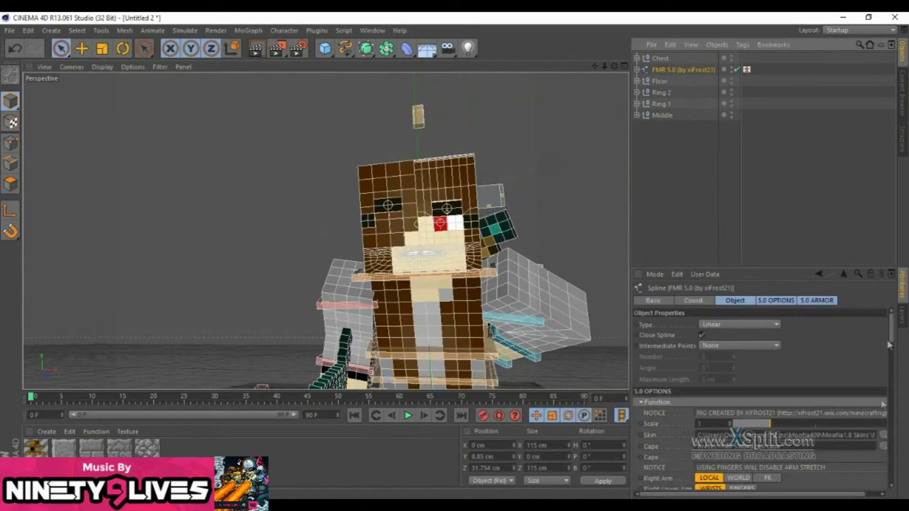
# - Test-move the eyebrow controls from the rig's layer list, then undo the change
pyautogui.scroll(5, 396, 147)
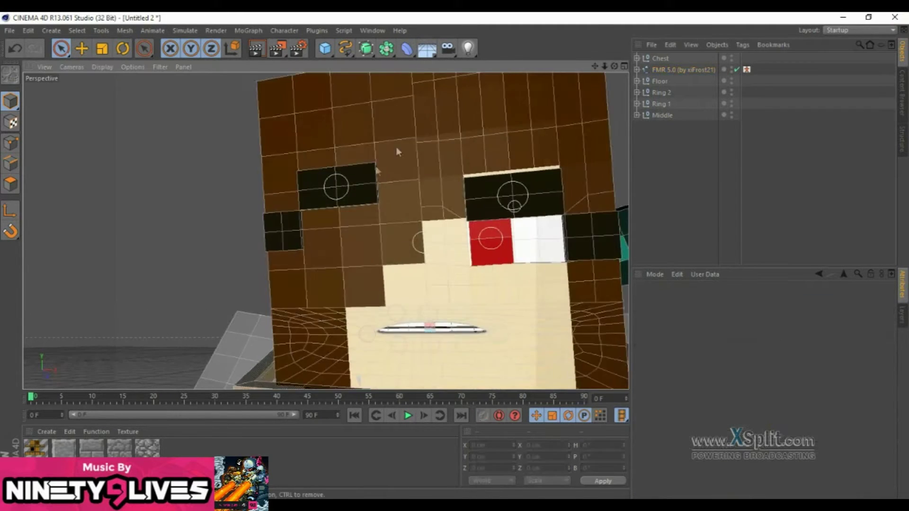
pyautogui.click(902, 312)
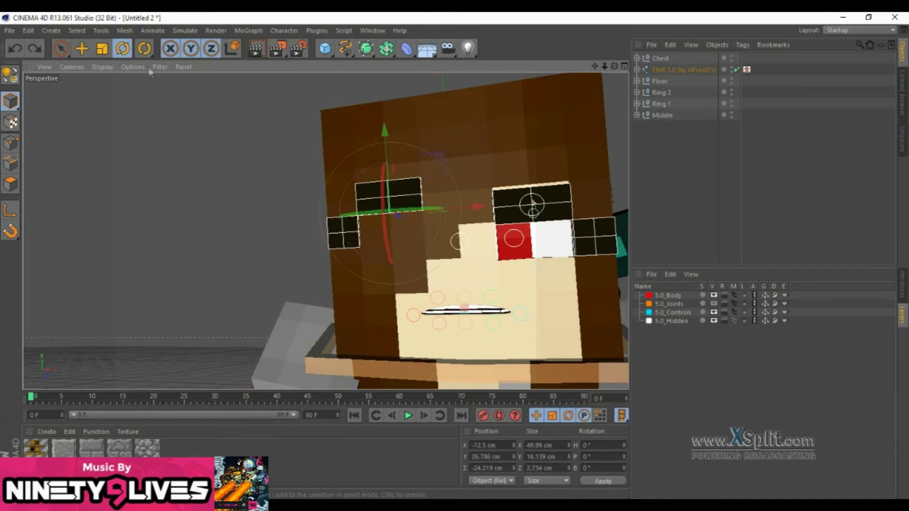
pyautogui.press('e')
pyautogui.scroll(2, 549, 236)
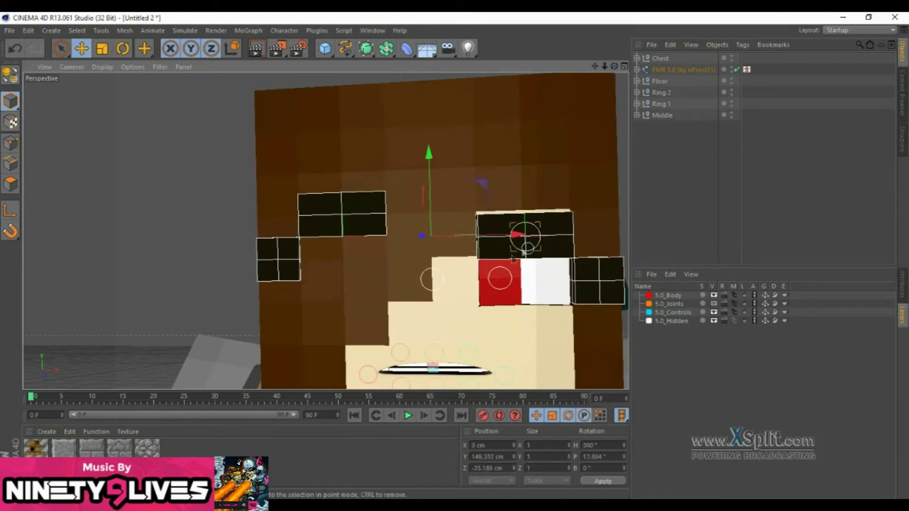
pyautogui.moveTo(313, 237); pyautogui.dragTo(271, 220)
pyautogui.hotkey('ctrl', 'z')
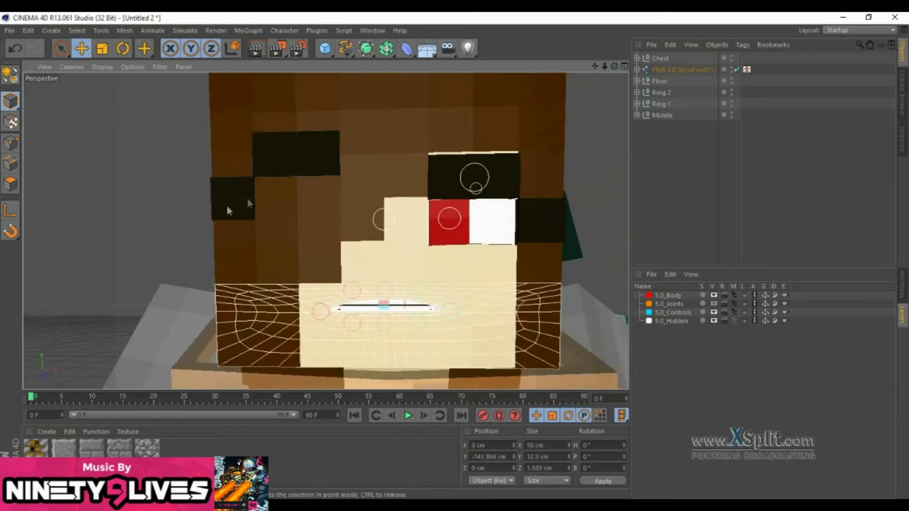
# - Select the hair mesh and extrude a hair polygon outward in Polygon mode
pyautogui.click(249, 204)
pyautogui.click(903, 284)
pyautogui.scroll(3, 597, 68)
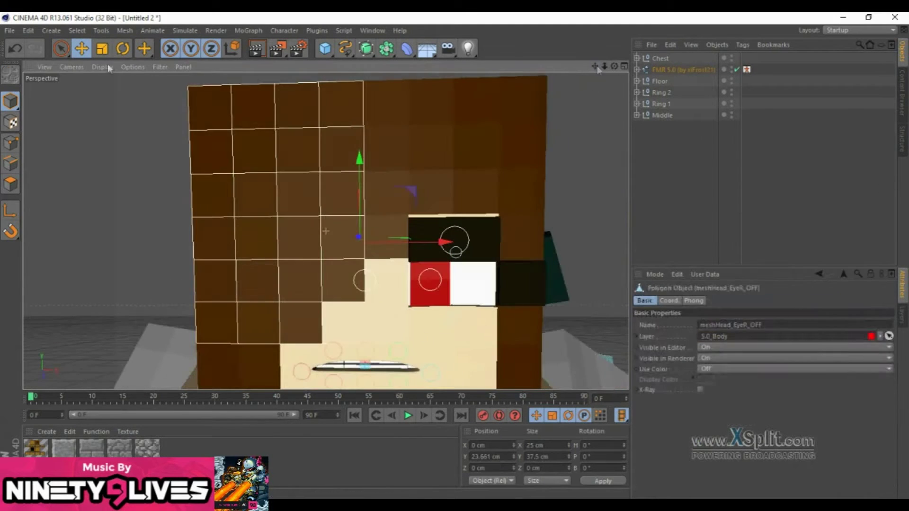
pyautogui.click(9, 183)
pyautogui.press('d')
pyautogui.click(341, 147)
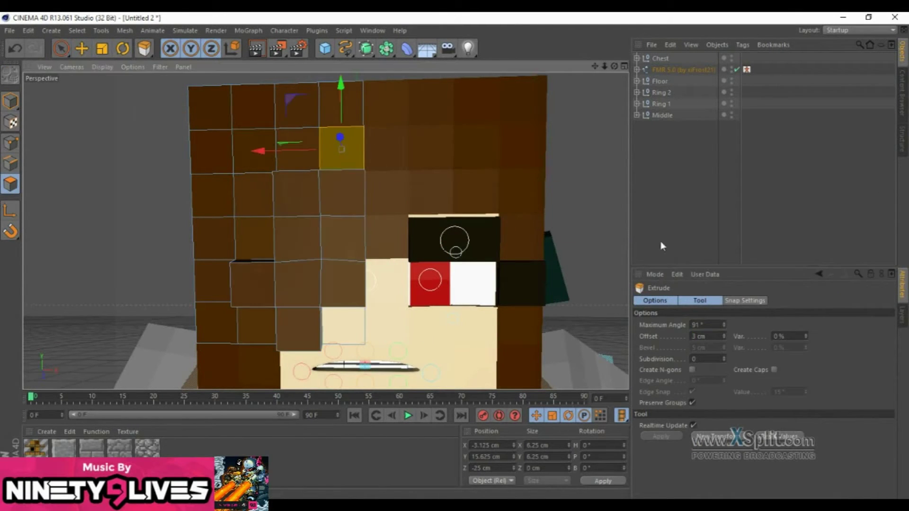
pyautogui.keyDown('alt'); pyautogui.moveTo(360, 213); pyautogui.dragTo(426, 199); pyautogui.keyUp('alt')
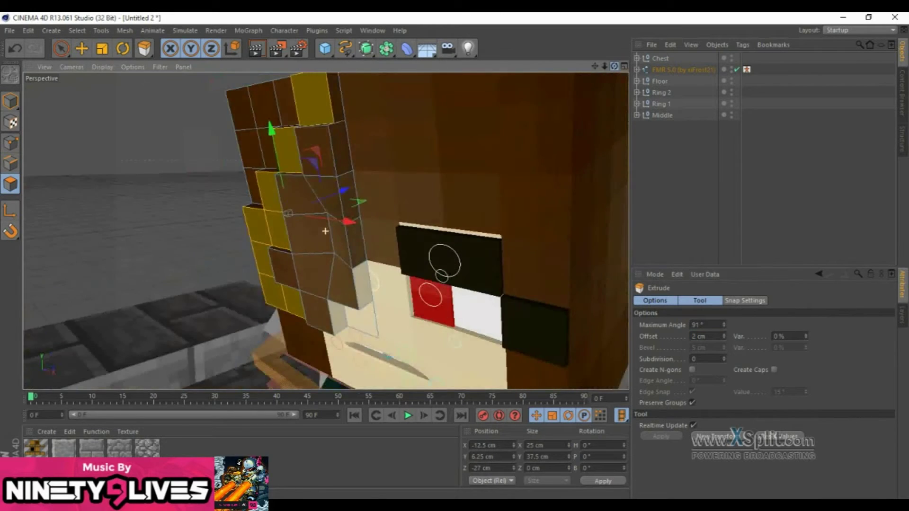
# - Paint-select the left block of hair polygons and extrude them with a -1 cm offset
pyautogui.scroll(-3, 416, 237)
pyautogui.press('space')
pyautogui.scroll(2, 418, 271)
pyautogui.moveTo(310, 175); pyautogui.dragTo(321, 280)
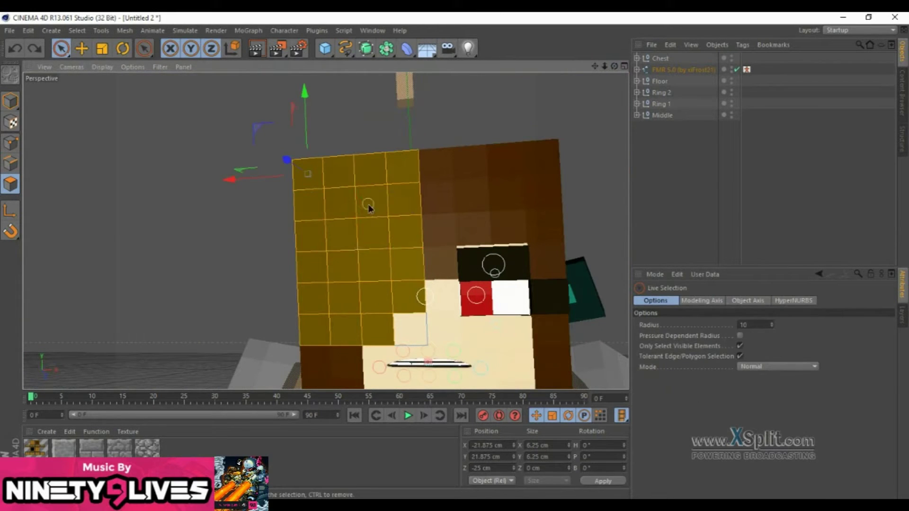
pyautogui.moveTo(338, 204); pyautogui.dragTo(339, 235)
pyautogui.press('space')
pyautogui.write('-1')
pyautogui.press('Return')
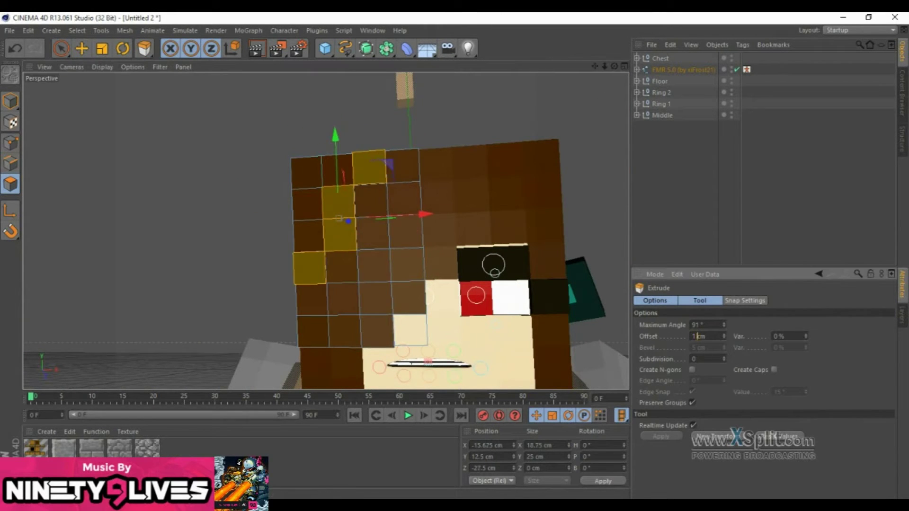
pyautogui.click(402, 166)
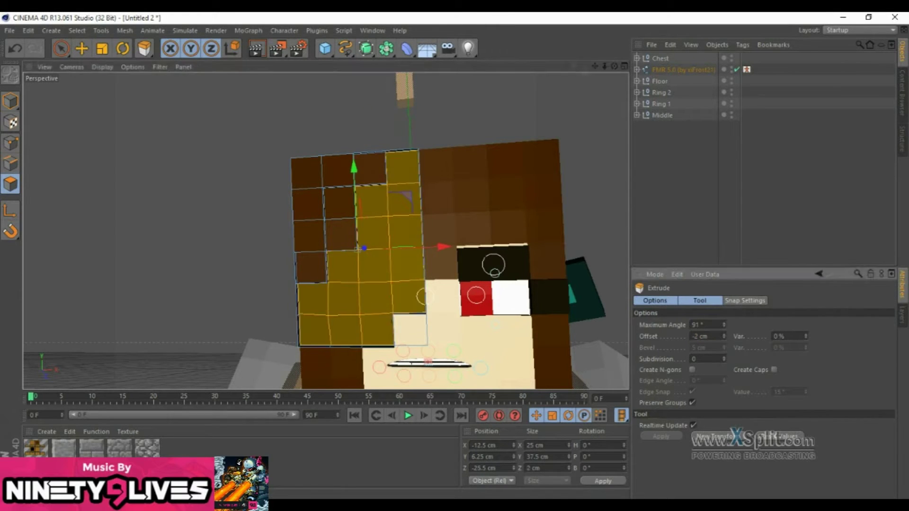
# - Return to object mode and orbit around the character to check the layered hair
pyautogui.click(11, 101)
pyautogui.moveTo(110, 107)
pyautogui.keyDown('alt'); pyautogui.mouseDown()
pyautogui.moveTo(369, 177)
pyautogui.moveTo(326, 232)
pyautogui.moveTo(413, 273)
pyautogui.mouseUp(); pyautogui.keyUp('alt')
pyautogui.moveTo(51, 206)
pyautogui.keyDown('alt'); pyautogui.mouseDown()
pyautogui.moveTo(284, 213)
pyautogui.moveTo(494, 184)
pyautogui.mouseUp(); pyautogui.keyUp('alt')
pyautogui.click(11, 184)
pyautogui.click(434, 215)
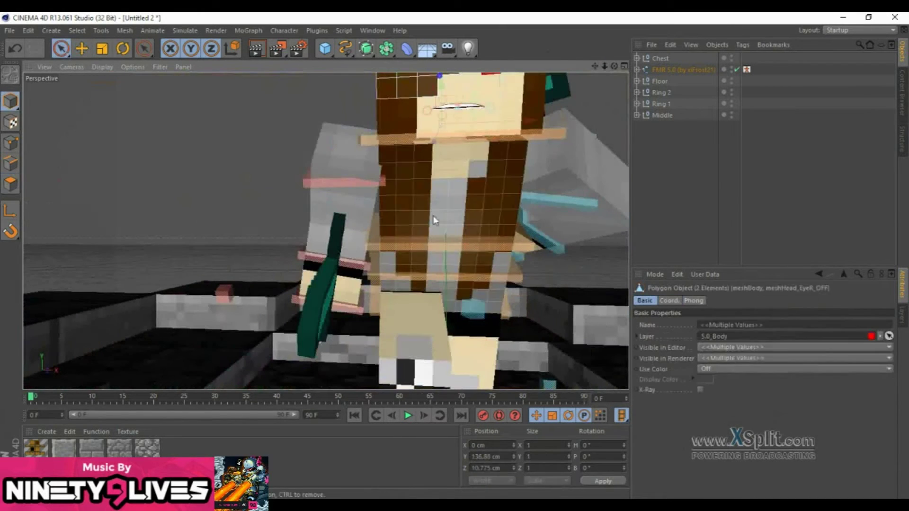
pyautogui.click(81, 49)
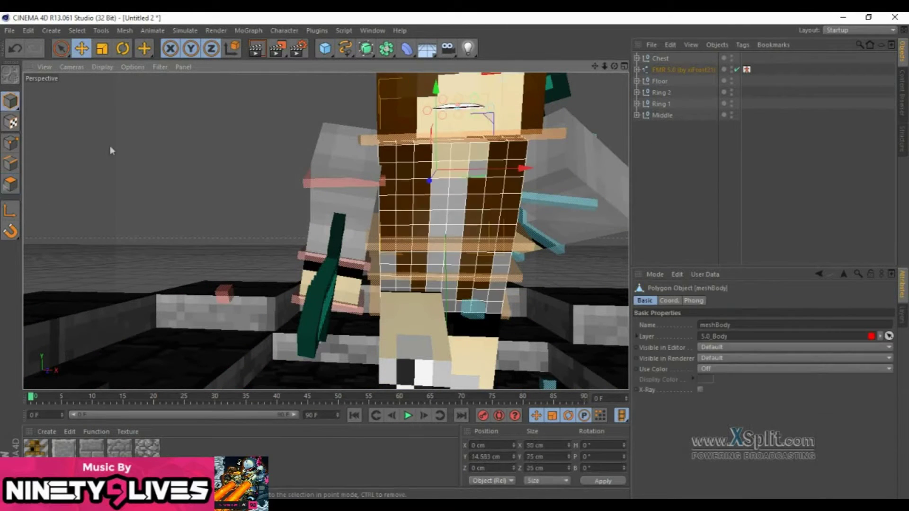
pyautogui.keyDown('alt'); pyautogui.moveTo(595, 81); pyautogui.dragTo(530, 147); pyautogui.keyUp('alt')
pyautogui.moveTo(427, 206)
pyautogui.keyDown('alt'); pyautogui.mouseDown()
pyautogui.moveTo(495, 217)
pyautogui.moveTo(358, 156)
pyautogui.moveTo(302, 218)
pyautogui.moveTo(81, 147)
pyautogui.moveTo(220, 195)
pyautogui.moveTo(213, 156)
pyautogui.moveTo(680, 69)
pyautogui.mouseUp(); pyautogui.keyUp('alt')
pyautogui.click(660, 58)
pyautogui.hotkey('shift', 'F8')
# - Add a bookcase and raise a second bookcase copy higher beside the character
pyautogui.doubleClick(203, 196)
pyautogui.press('r')
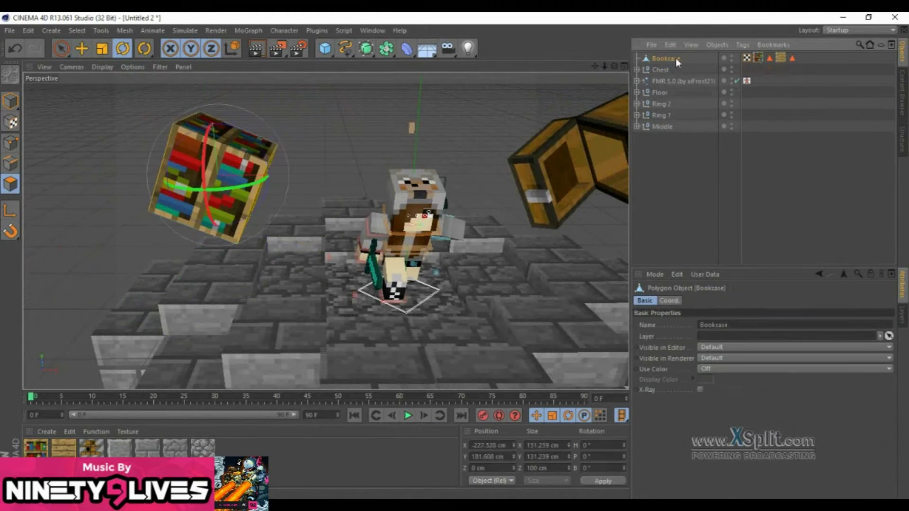
pyautogui.press('e')
pyautogui.moveTo(284, 190)
pyautogui.mouseDown()
pyautogui.moveTo(294, 123)
pyautogui.moveTo(326, 231)
pyautogui.mouseUp()
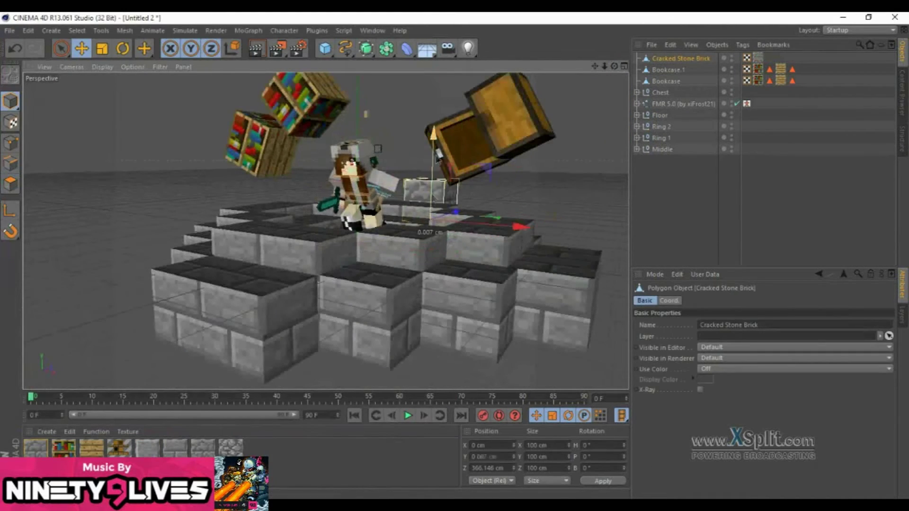
# - Duplicate the cracked stone brick and tilt the copies at floating angles
pyautogui.press('r')
pyautogui.moveTo(428, 128)
pyautogui.mouseDown()
pyautogui.moveTo(410, 86)
pyautogui.moveTo(402, 100)
pyautogui.mouseUp()
pyautogui.scroll(5, 303, 189)
pyautogui.press('e')
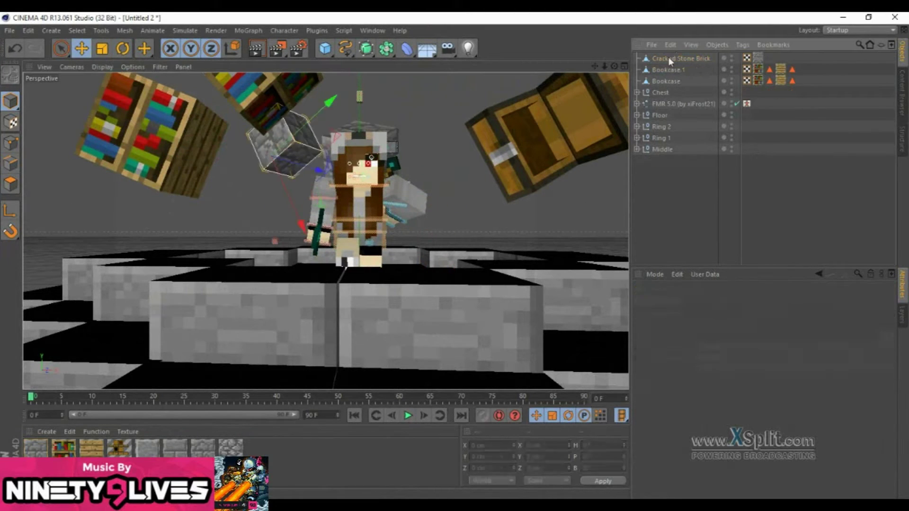
pyautogui.click(668, 58)
pyautogui.click(122, 49)
pyautogui.moveTo(493, 208); pyautogui.dragTo(498, 193)
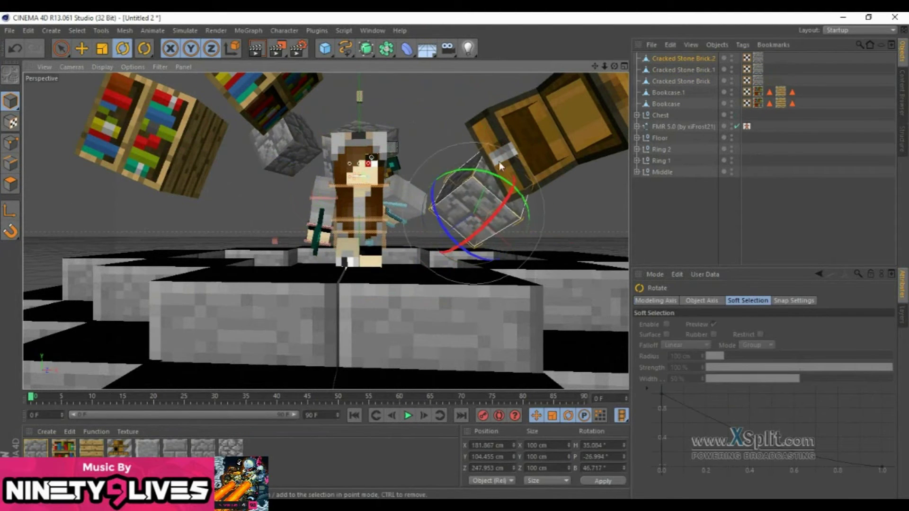
pyautogui.hotkey('shift', 'F8')
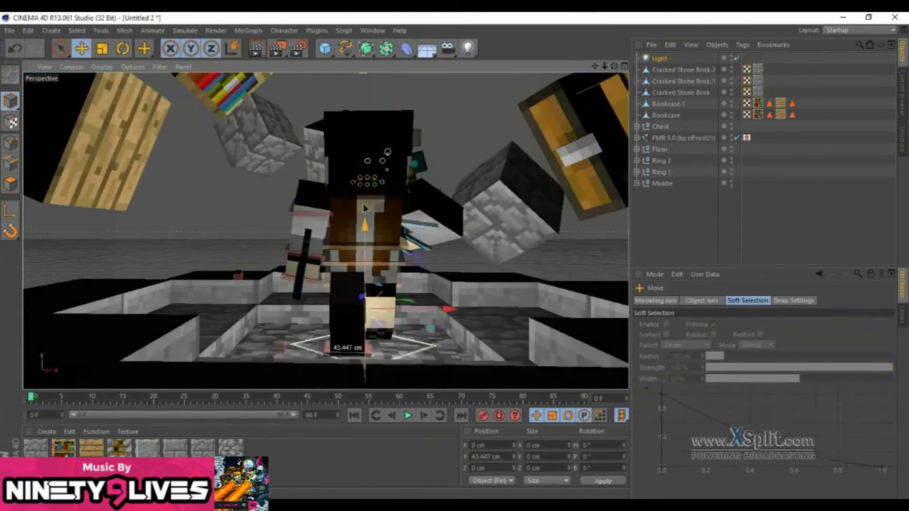
# - Position the light right next to the character's eye in the viewport
pyautogui.scroll(5, 426, 262)
pyautogui.scroll(-2, 425, 262)
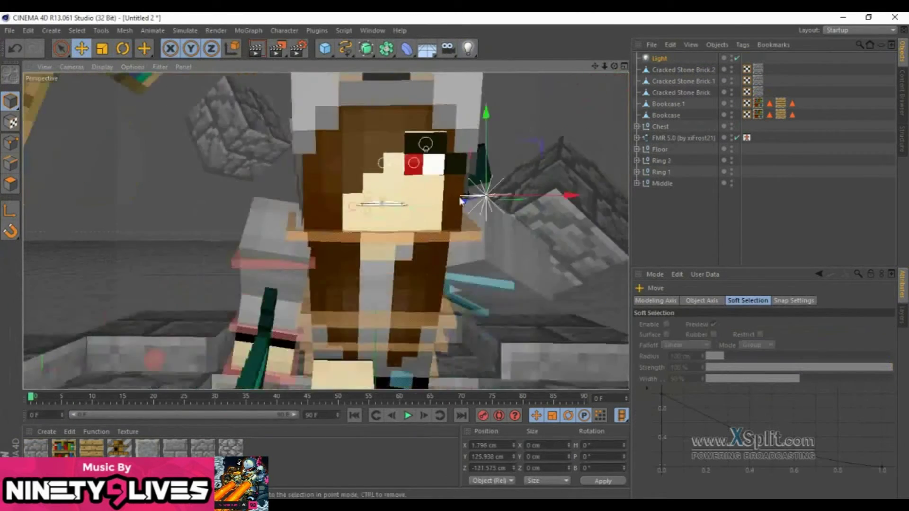
pyautogui.scroll(3, 440, 190)
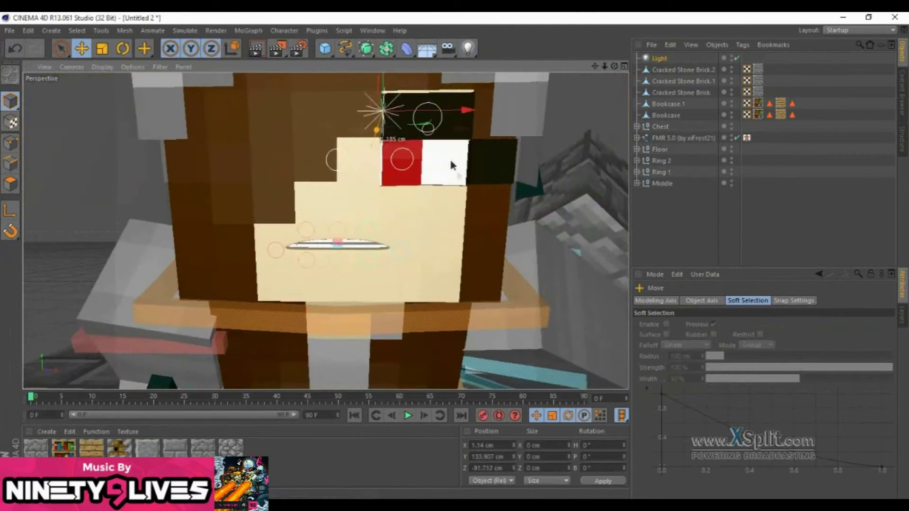
pyautogui.keyDown('alt'); pyautogui.moveTo(452, 166); pyautogui.dragTo(291, 227); pyautogui.keyUp('alt')
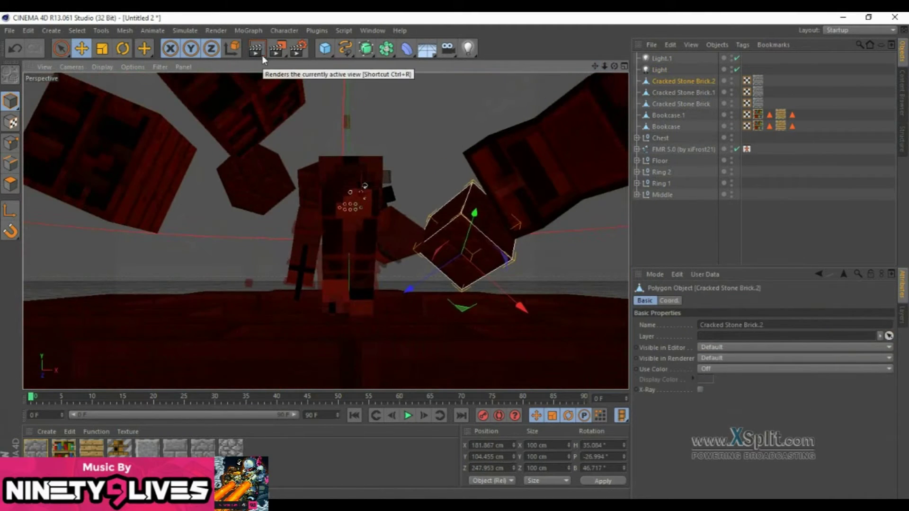
# - Preview the lit scene as a render, undoing and redoing the light change
pyautogui.click(263, 56)
pyautogui.hotkey('ctrl', 'z')
pyautogui.hotkey('ctrl', 'z')
pyautogui.hotkey('ctrl', 'r')
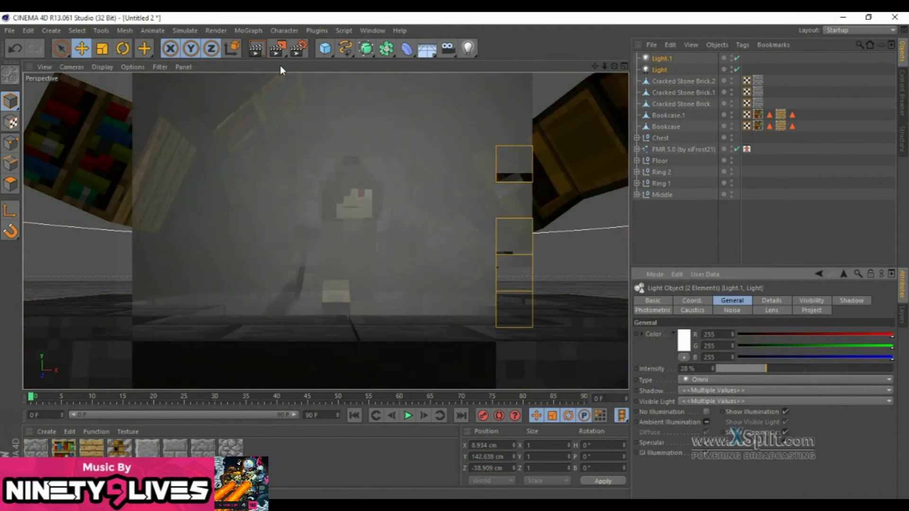
pyautogui.hotkey('ctrl', 'y')
pyautogui.hotkey('ctrl', 'r')
# - Add a third light, Light.2, and give it a grey colour
pyautogui.click(468, 48)
pyautogui.click(256, 47)
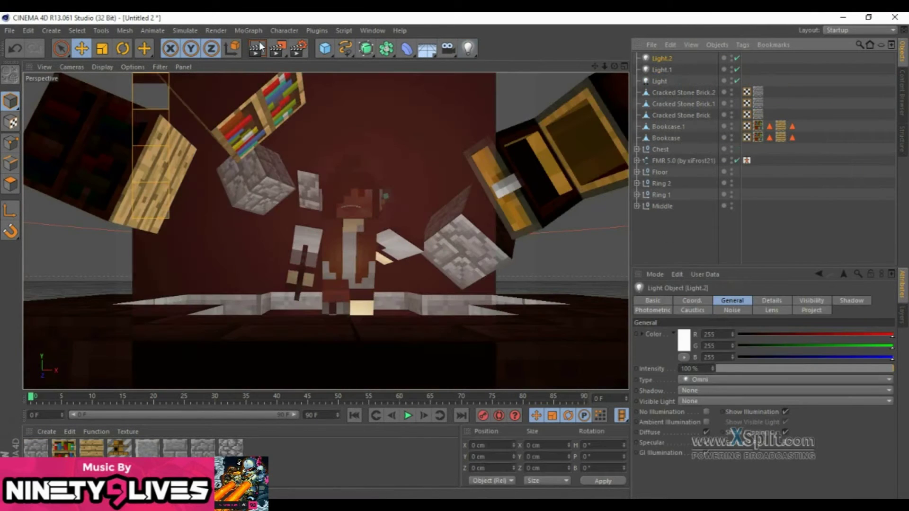
pyautogui.click(684, 340)
pyautogui.click(633, 331)
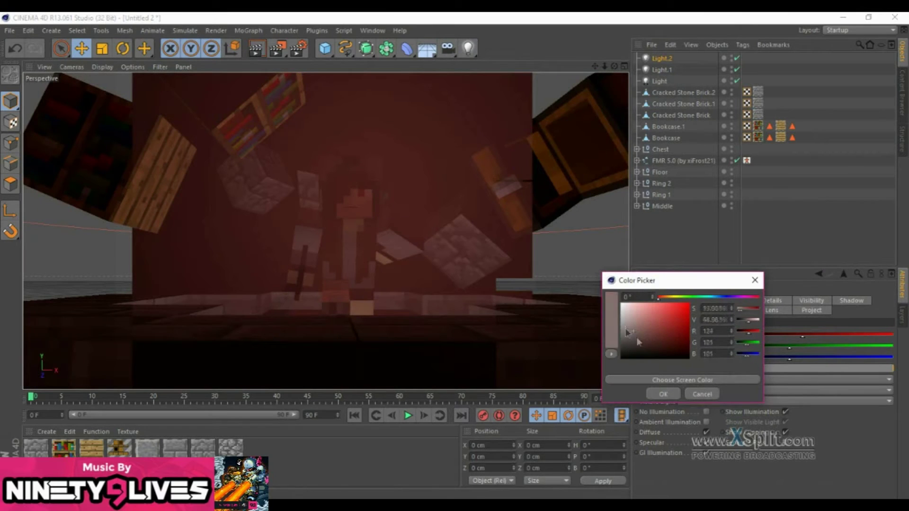
pyautogui.moveTo(742, 326); pyautogui.dragTo(749, 320)
pyautogui.click(663, 394)
# - Give the eye lights Light and Light.1 a Linear falloff
pyautogui.click(661, 69)
pyautogui.keyDown('shift'); pyautogui.click(659, 81); pyautogui.keyUp('shift')
pyautogui.click(771, 300)
pyautogui.click(746, 404)
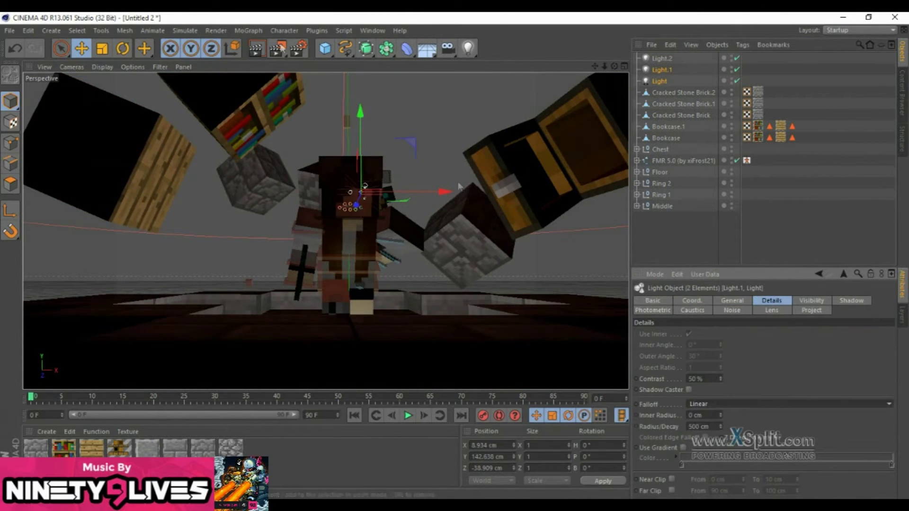
pyautogui.click(251, 51)
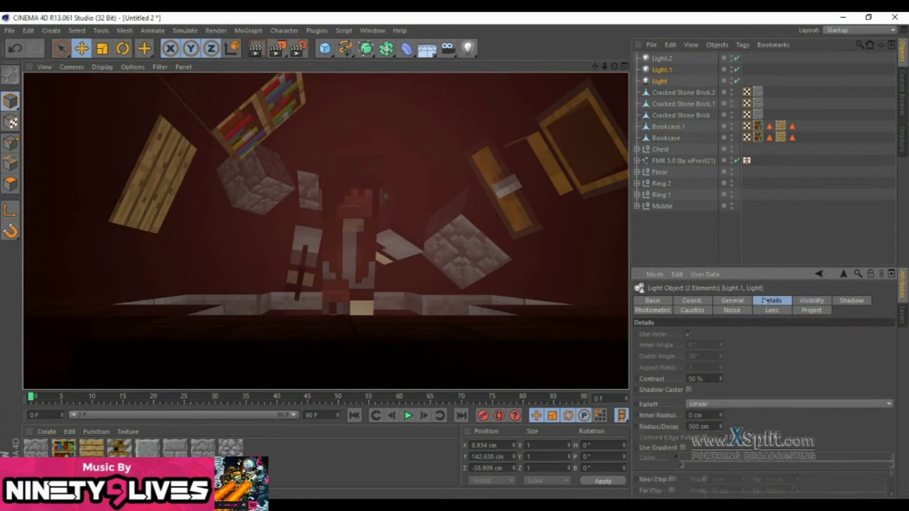
# - Set both eye lights' lens Glow to Custom and preview it in a render
pyautogui.click(812, 300)
pyautogui.click(256, 50)
pyautogui.click(851, 300)
pyautogui.click(772, 310)
pyautogui.click(784, 391)
pyautogui.click(704, 240)
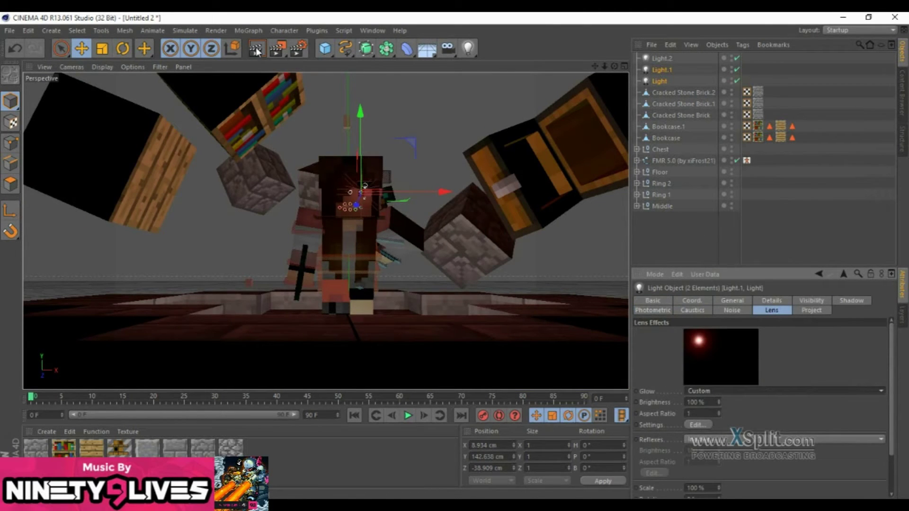
pyautogui.click(256, 47)
# - Select only the eye light and frame the view on it
pyautogui.scroll(-2, 880, 377)
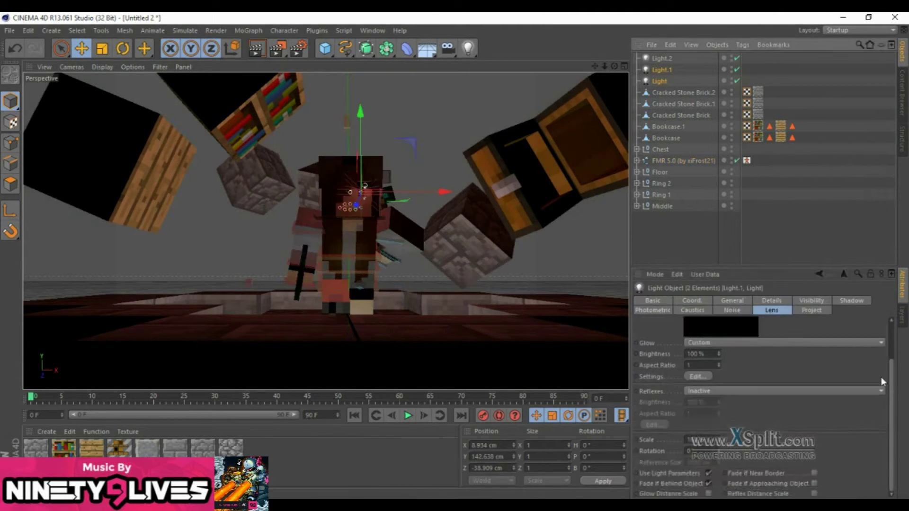
pyautogui.click(659, 81)
pyautogui.press('o')
pyautogui.click(733, 300)
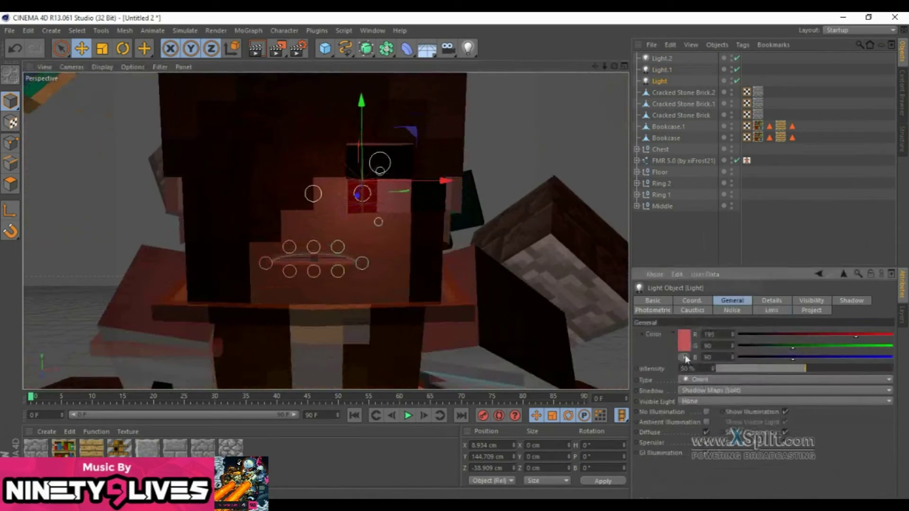
# - Check the eye light's colour, select the character rig and render the view
pyautogui.click(685, 358)
pyautogui.press('Escape')
pyautogui.click(420, 296)
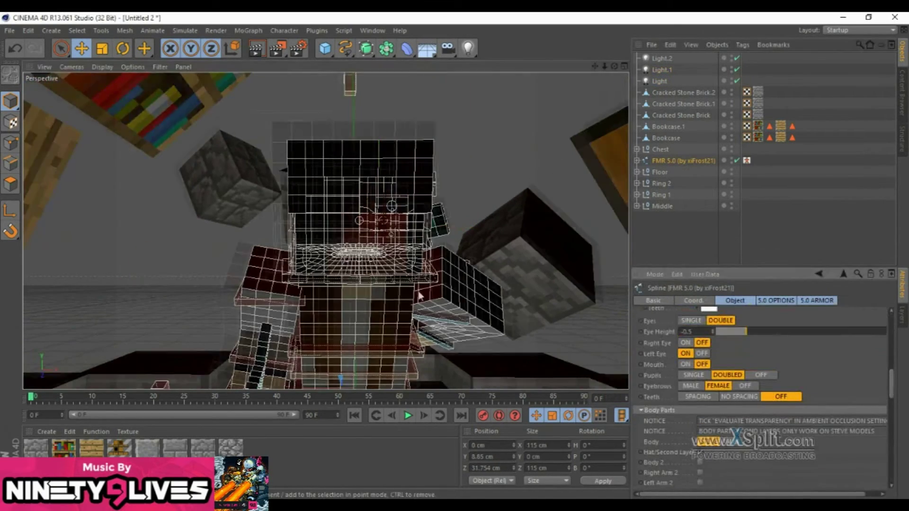
pyautogui.scroll(-3, 419, 296)
pyautogui.hotkey('ctrl', 'r')
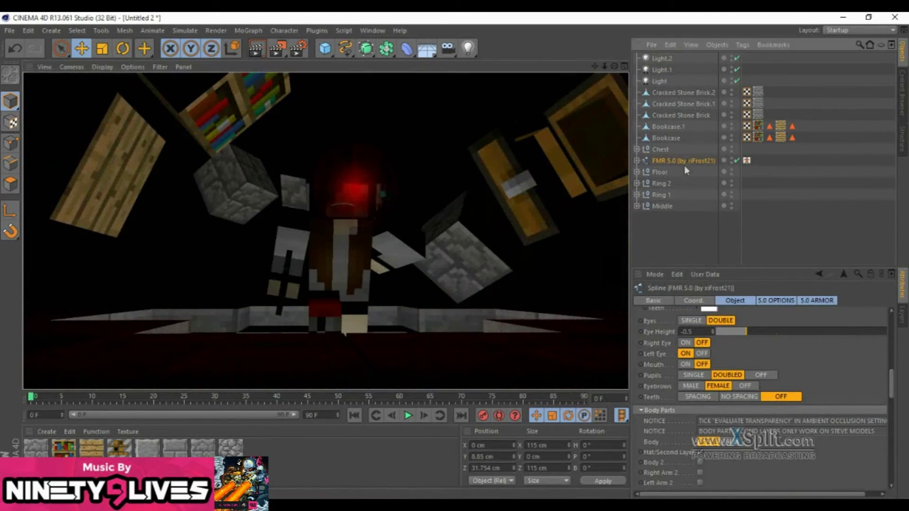
# - Add two more white lights, Light.3 and Light.4
pyautogui.scroll(3, 791, 372)
pyautogui.scroll(2, 791, 371)
pyautogui.scroll(2, 881, 376)
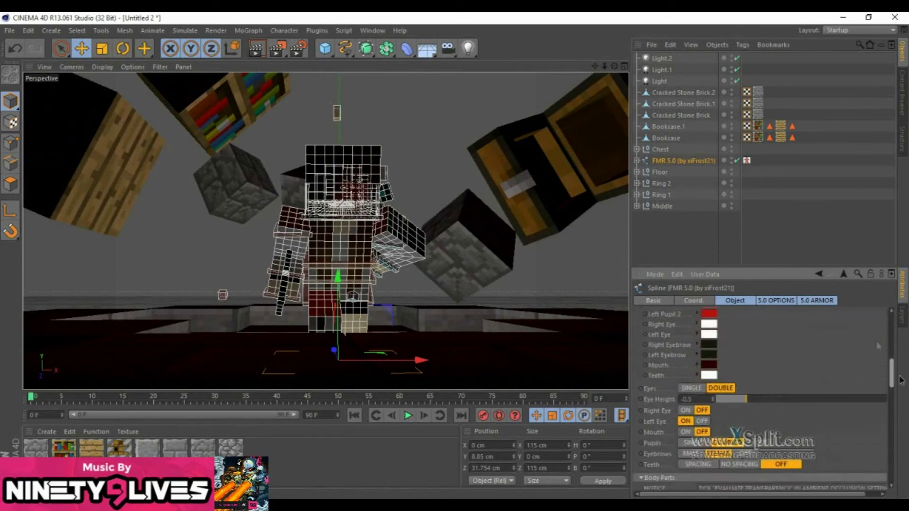
pyautogui.click(468, 48)
pyautogui.click(662, 70)
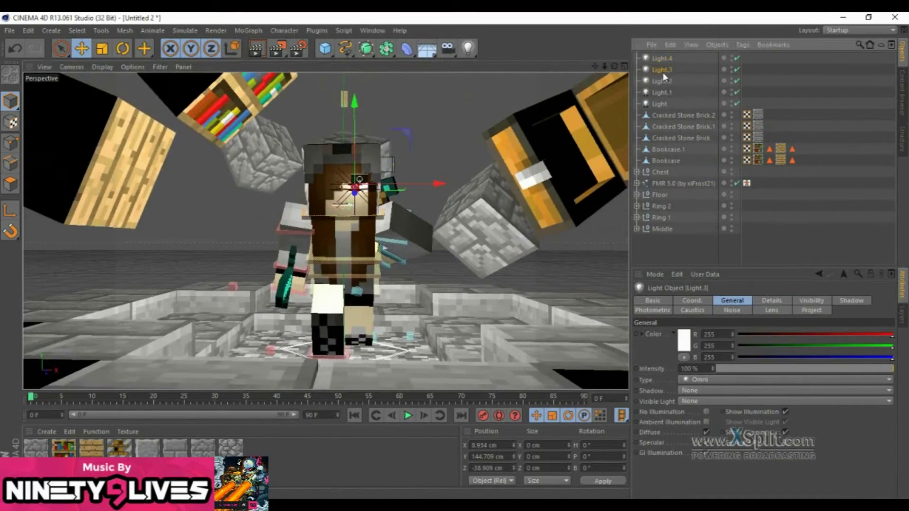
# - Undo the extra lights, select Light.1 and temporarily switch off the other lights
pyautogui.hotkey('ctrl', 'z')
pyautogui.hotkey('ctrl', 'z')
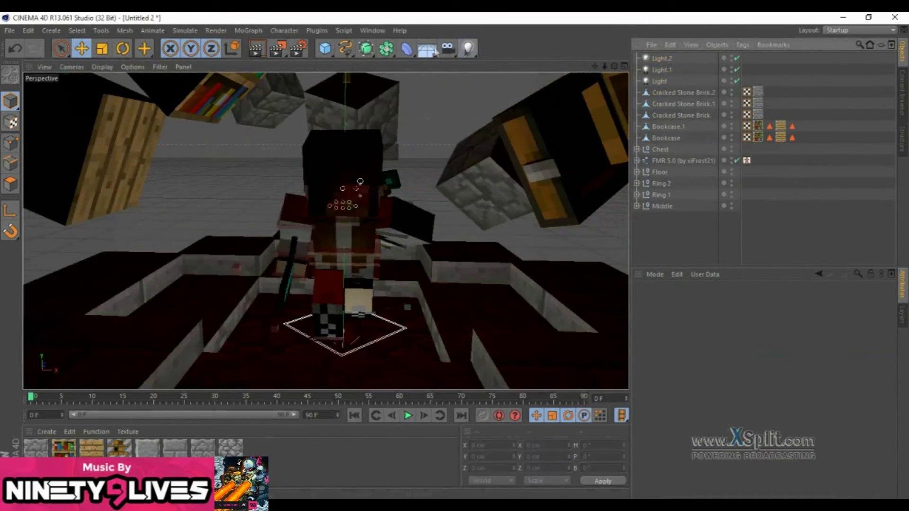
pyautogui.hotkey('ctrl', 'y')
pyautogui.click(662, 70)
pyautogui.keyDown('shift'); pyautogui.click(662, 81); pyautogui.keyUp('shift')
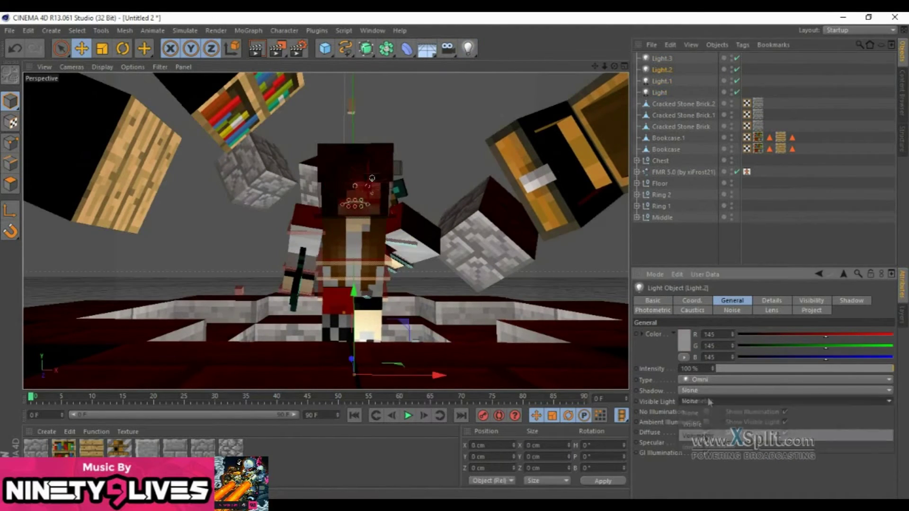
pyautogui.click(662, 81)
pyautogui.scroll(5, 376, 188)
pyautogui.scroll(-5, 375, 188)
pyautogui.click(736, 92)
# - Set Light.1's colour to deep red and switch the other lights back on
pyautogui.click(684, 340)
pyautogui.click(762, 288)
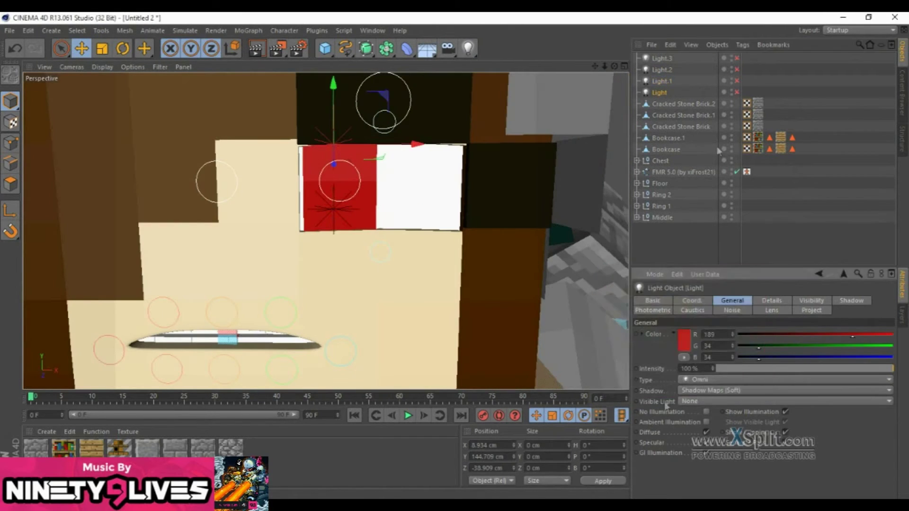
pyautogui.click(684, 340)
pyautogui.click(646, 402)
pyautogui.scroll(-5, 401, 197)
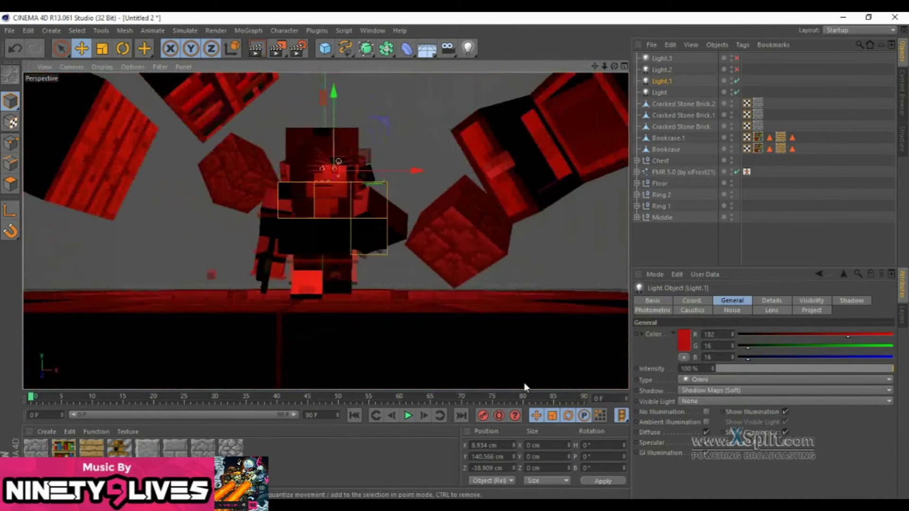
pyautogui.click(737, 69)
# - Raise Light.2 toward the character's head and give it a glow effect
pyautogui.click(662, 69)
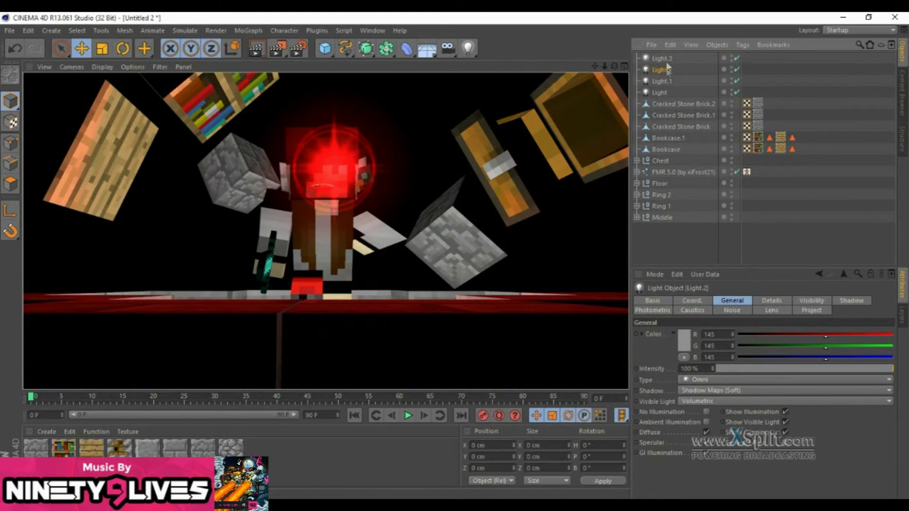
pyautogui.moveTo(325, 316); pyautogui.dragTo(326, 311)
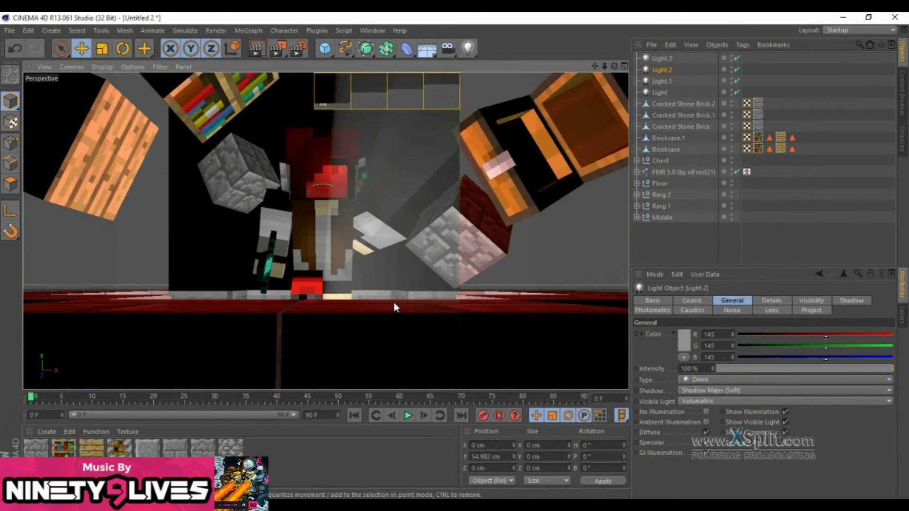
pyautogui.click(771, 300)
pyautogui.click(772, 310)
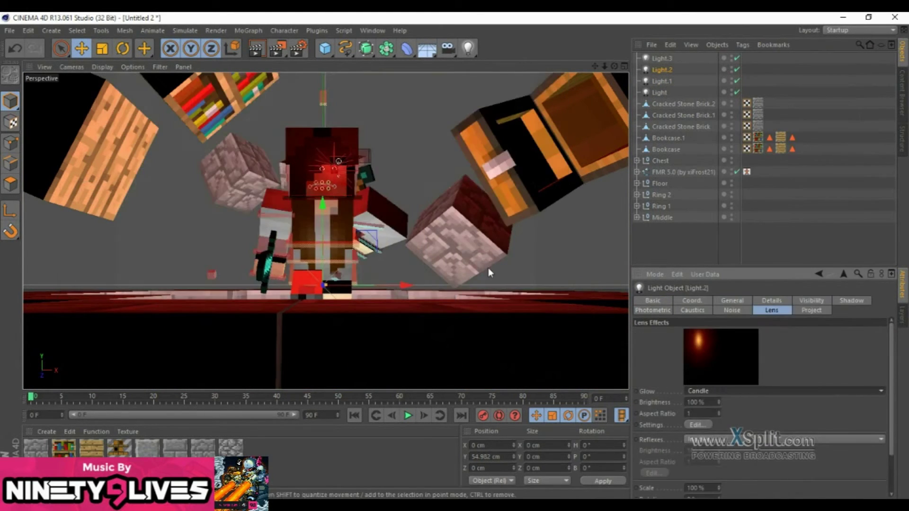
# - Delete the extra light and set Light.2's colour to grey RGB 119/115/115
pyautogui.keyDown('ctrl'); pyautogui.click(662, 58); pyautogui.keyUp('ctrl')
pyautogui.press('Delete')
pyautogui.hotkey('ctrl', 'z')
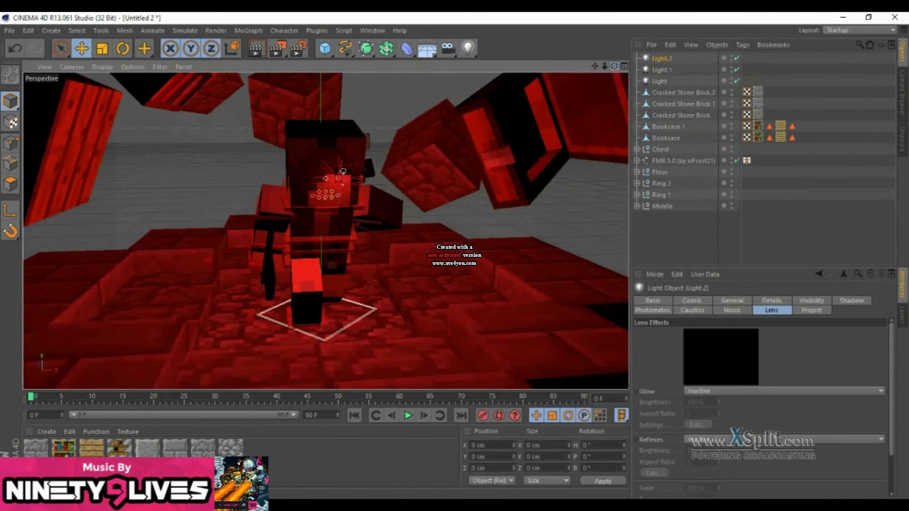
pyautogui.click(732, 300)
pyautogui.click(684, 357)
pyautogui.click(625, 331)
pyautogui.click(649, 399)
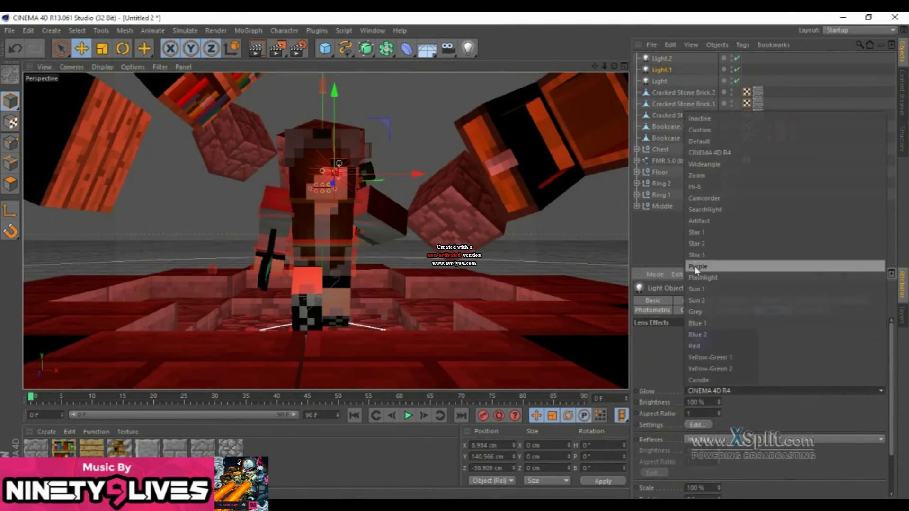
# - Try a Zoom glow on Light.1 and preview it in a render
pyautogui.click(661, 70)
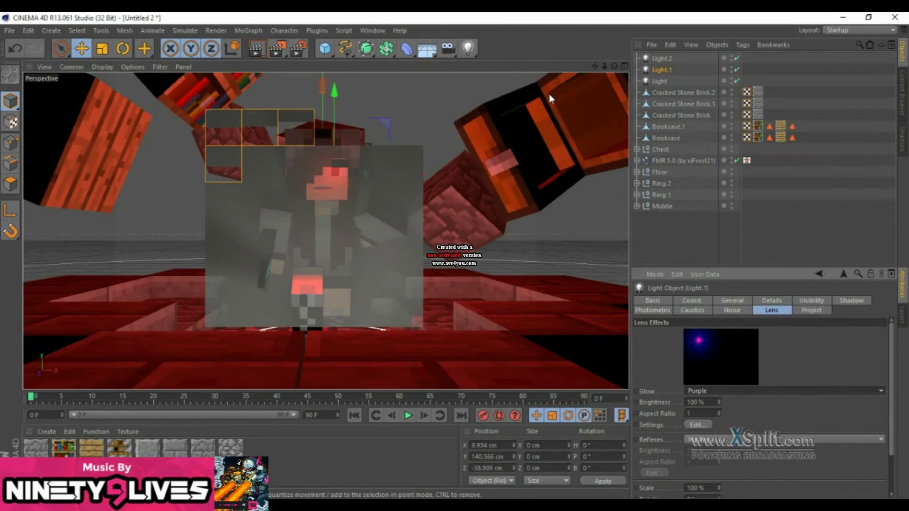
pyautogui.press('Down')
pyautogui.click(723, 392)
pyautogui.click(751, 399)
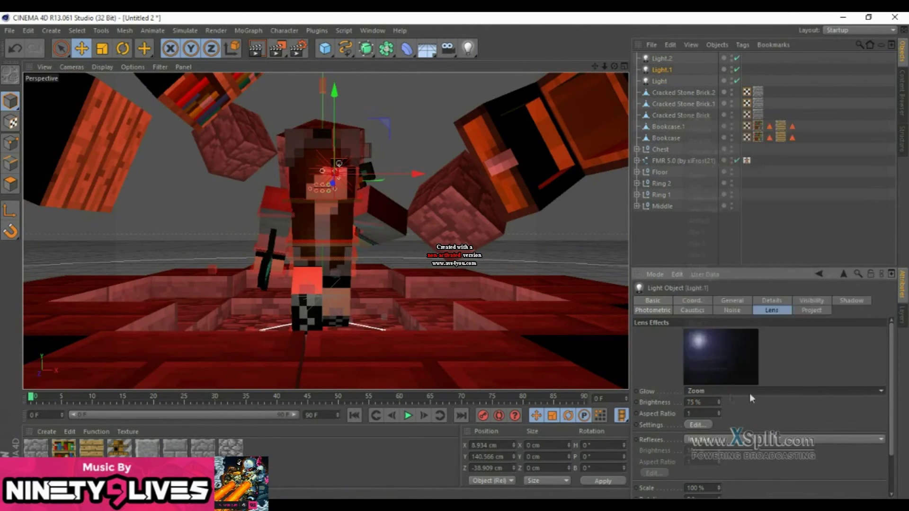
pyautogui.click(258, 49)
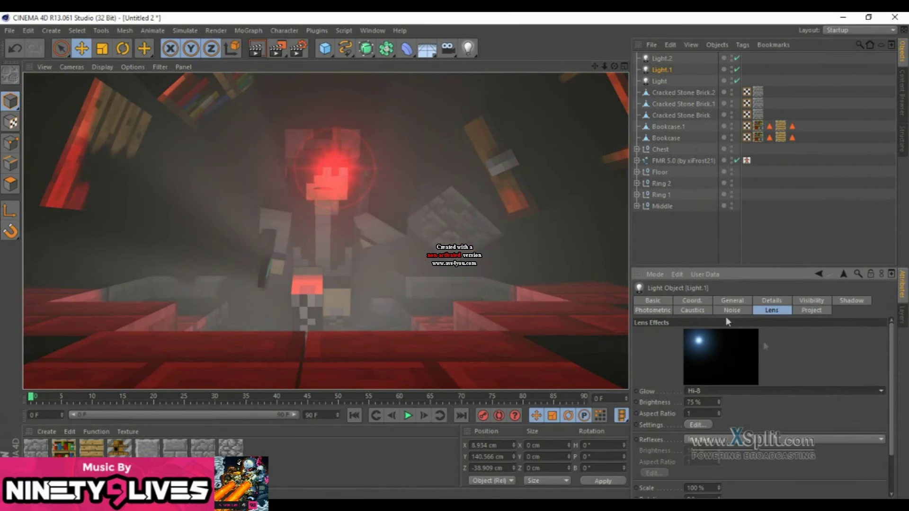
pyautogui.press('Down')
# - Pick a lens reflex style and set both red lights' glow to CINEMA 4D R4
pyautogui.click(736, 391)
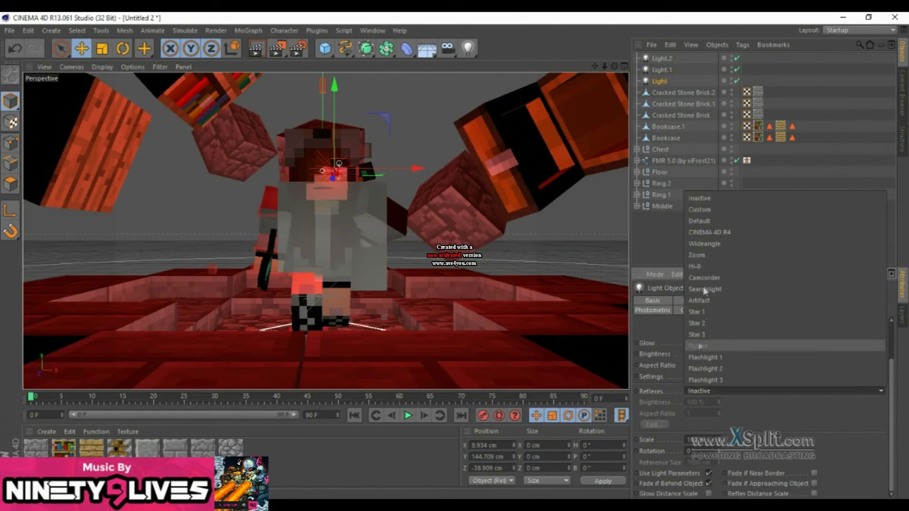
pyautogui.click(705, 290)
pyautogui.hotkey('ctrl', 'r')
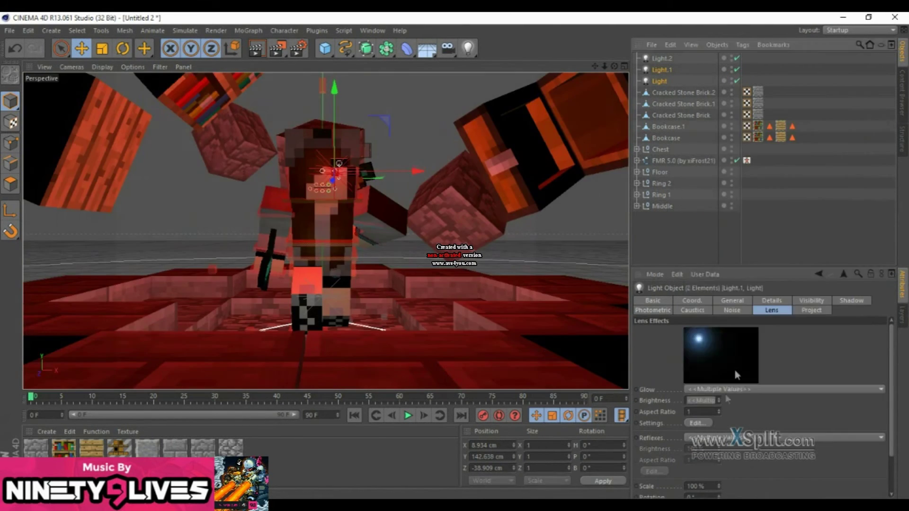
pyautogui.click(734, 388)
pyautogui.click(729, 360)
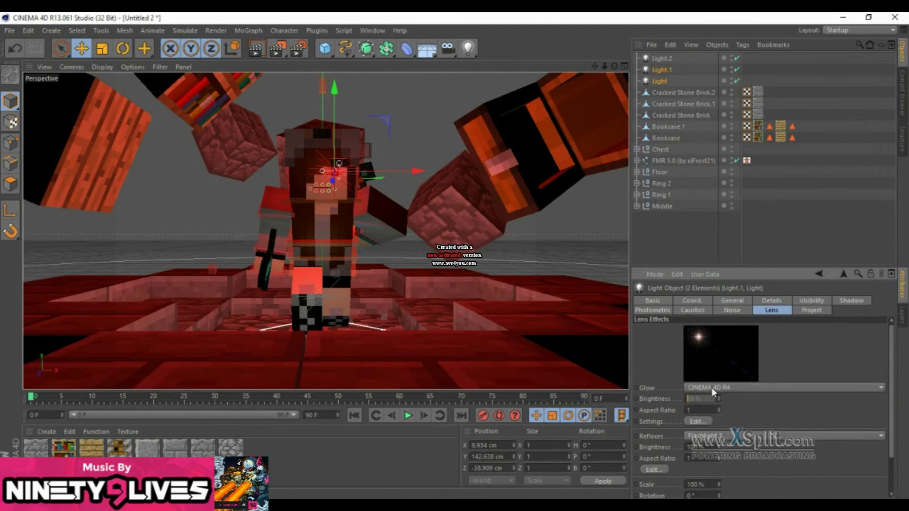
pyautogui.click(256, 47)
# - Add another light to the scene and render the view with it
pyautogui.click(468, 48)
pyautogui.click(256, 47)
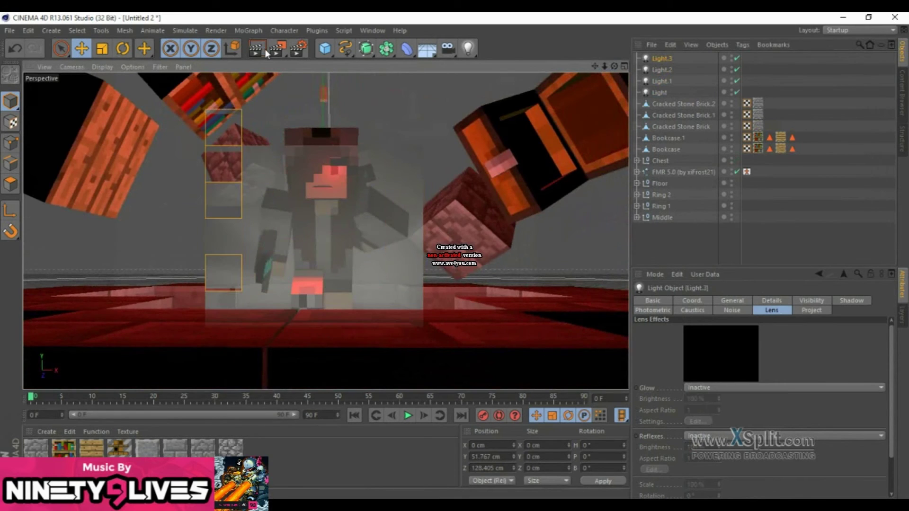
pyautogui.click(661, 81)
pyautogui.keyDown('shift'); pyautogui.click(660, 93); pyautogui.keyUp('shift')
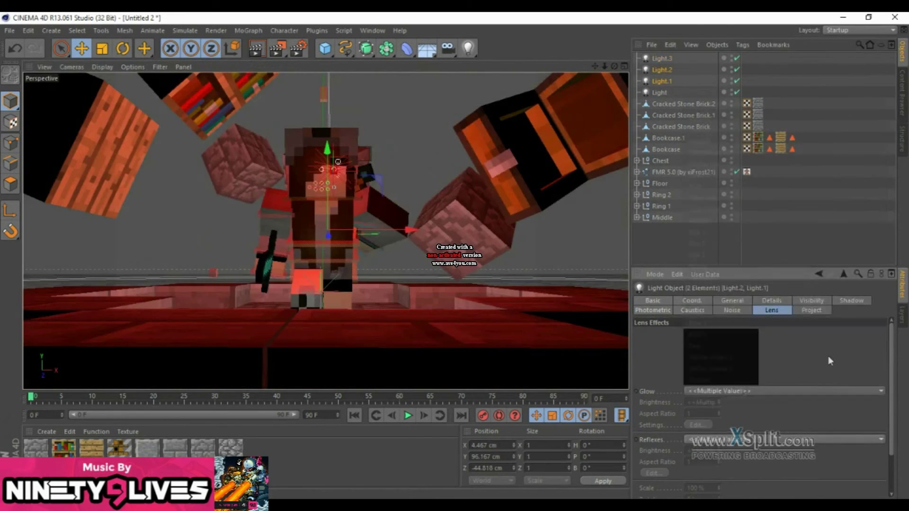
pyautogui.click(255, 51)
# - Set Light to red 189/34/34 at 60% intensity with 60% glow brightness
pyautogui.click(662, 81)
pyautogui.click(812, 300)
pyautogui.click(732, 300)
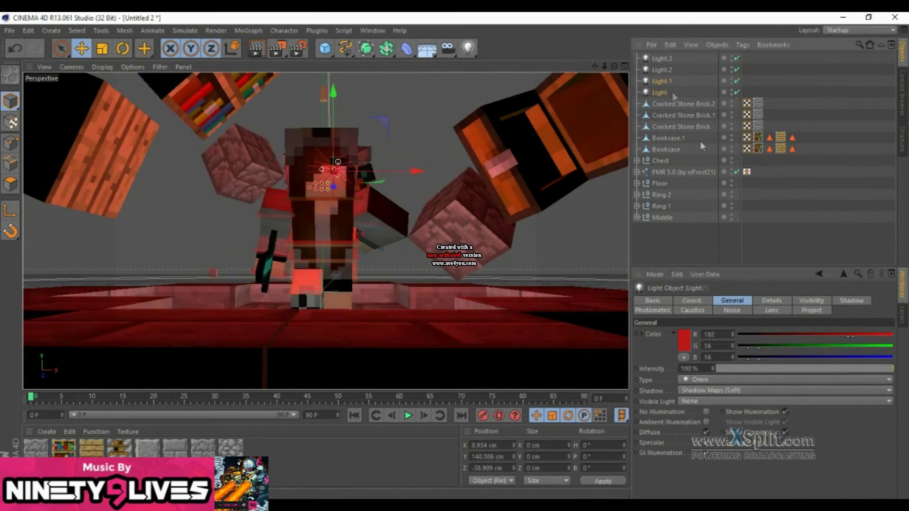
pyautogui.click(256, 52)
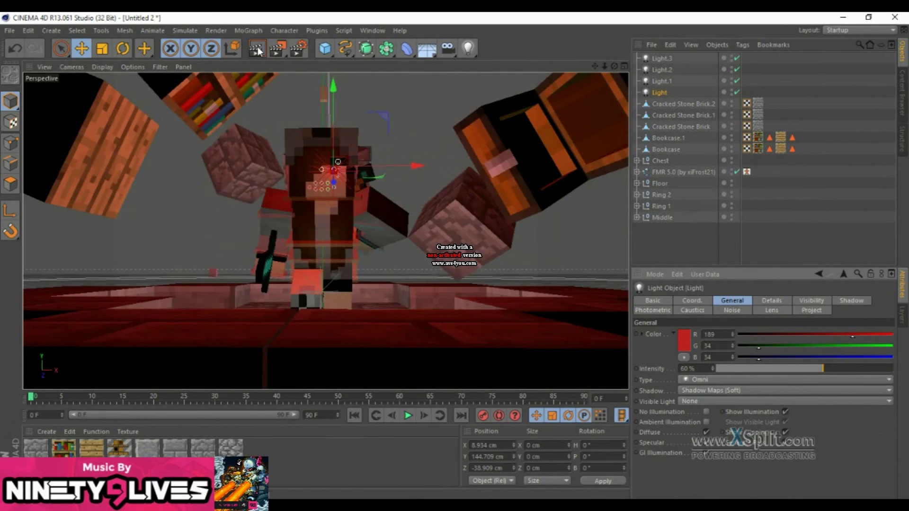
pyautogui.click(258, 51)
pyautogui.click(772, 310)
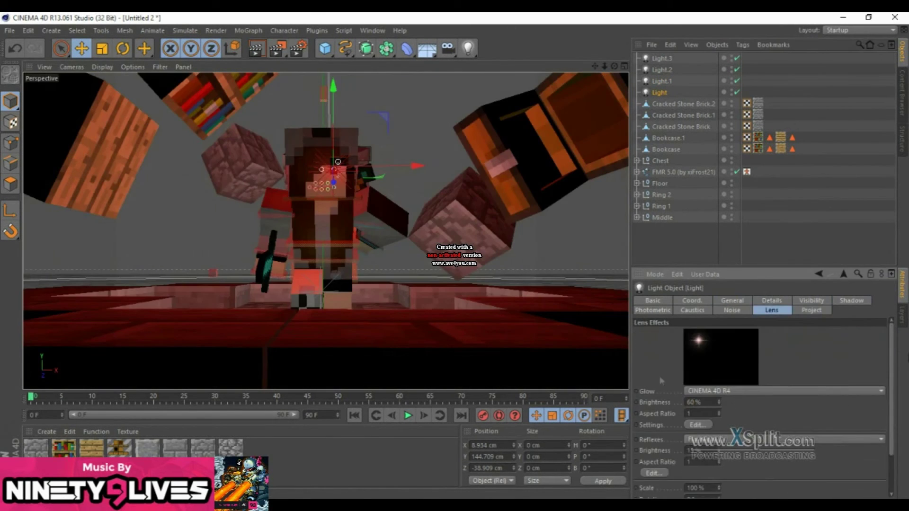
pyautogui.click(261, 50)
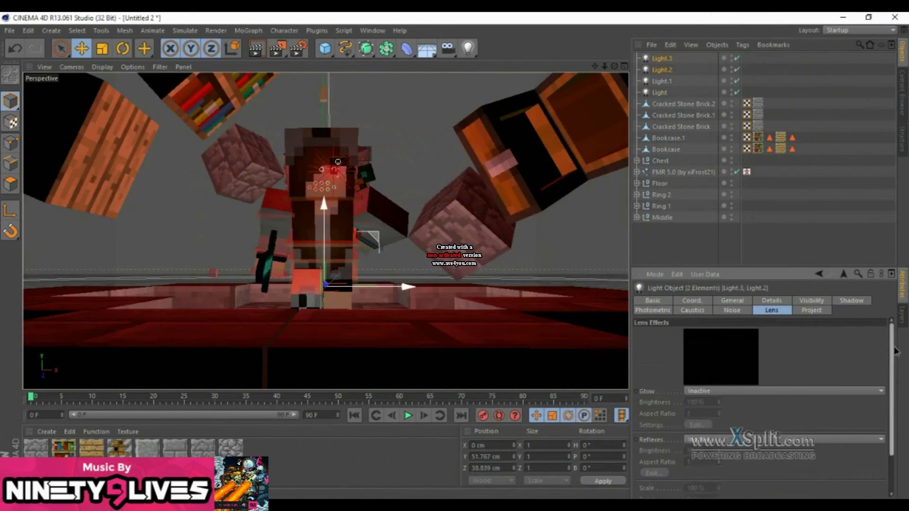
# - Render the view and review the Render Settings output and post effects
pyautogui.click(258, 50)
pyautogui.click(298, 47)
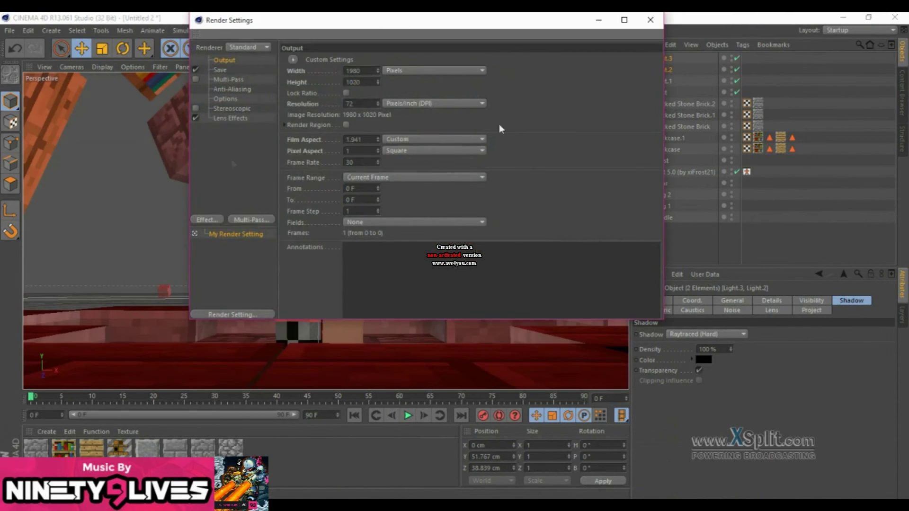
pyautogui.click(241, 137)
pyautogui.click(207, 220)
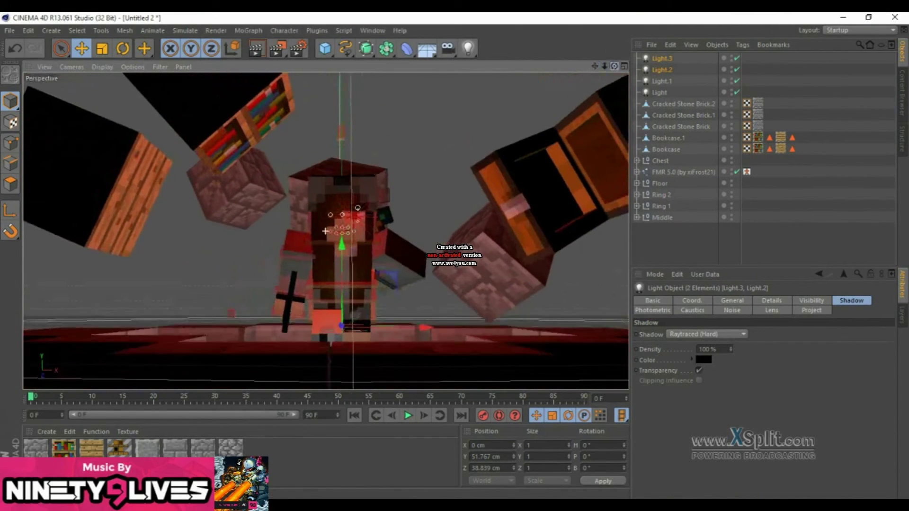
# - Render the active view with Ctrl+R to see the final red-lit scene
pyautogui.hotkey('ctrl', 'r')
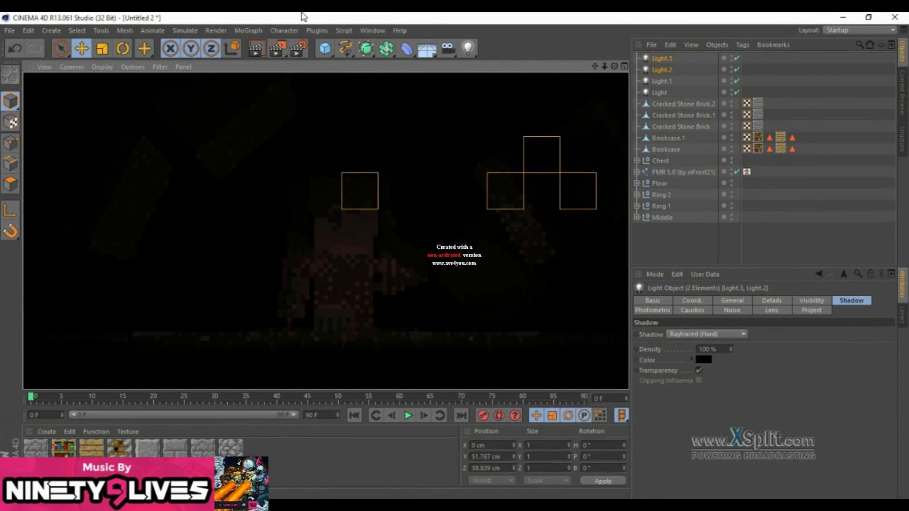